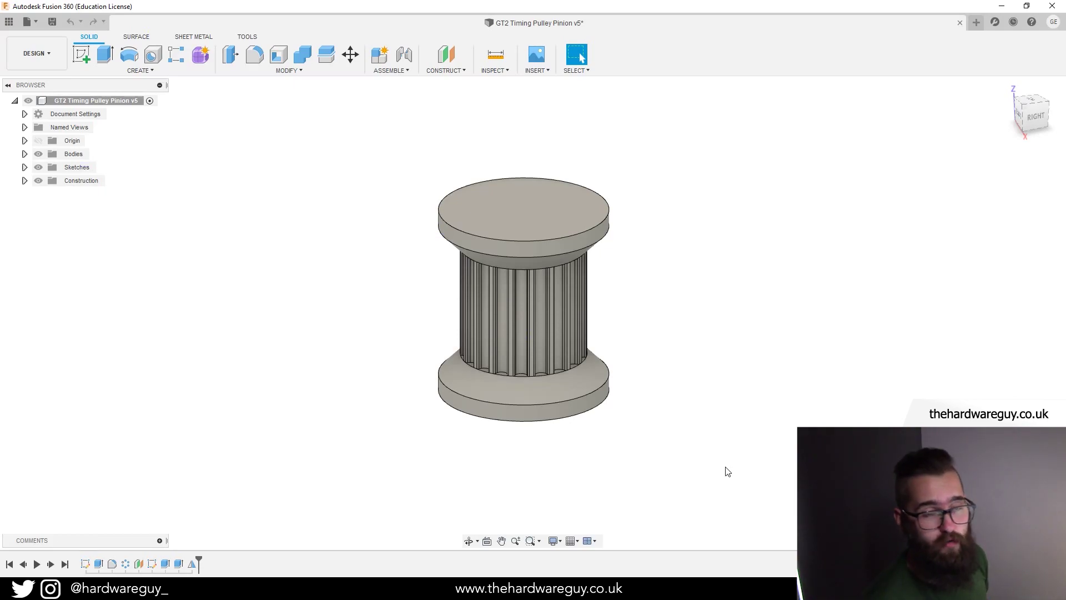
Switch the pulley design to the Manufacture workspace and show its Additive tools
{"action": "middle_click_drag", "start_coordinate": [724, 428], "coordinate": [681, 412], "text": "shift"}
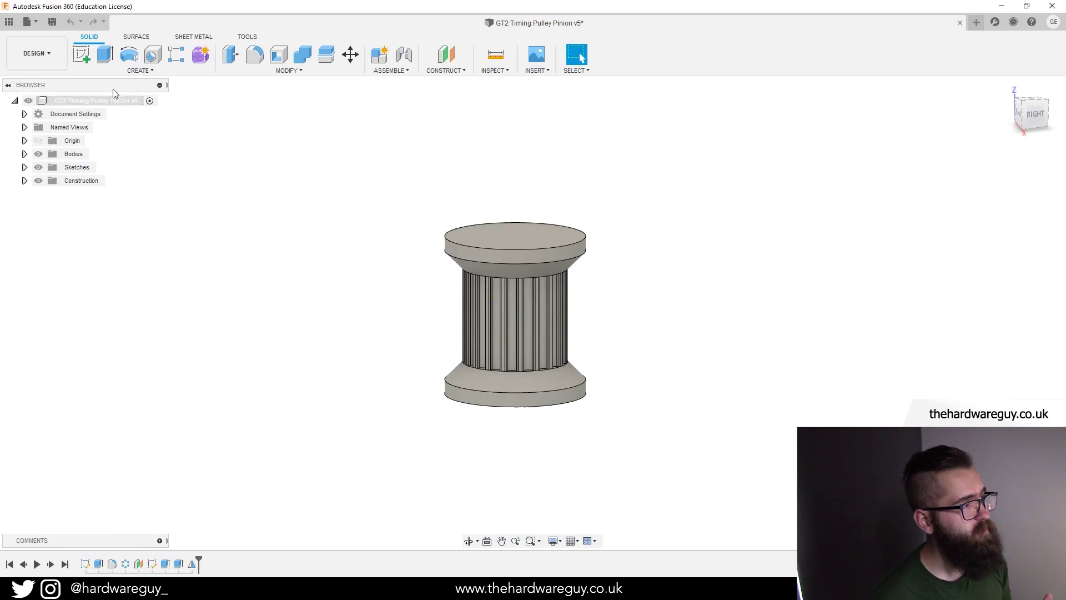
{"action": "left_click", "coordinate": [58, 57]}
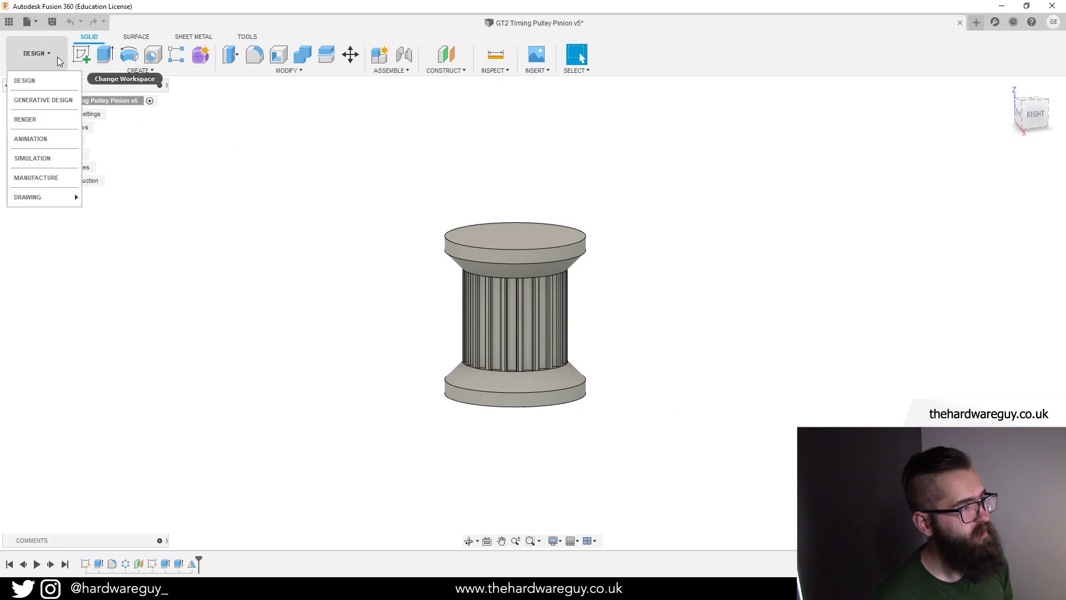
{"action": "left_click", "coordinate": [51, 178]}
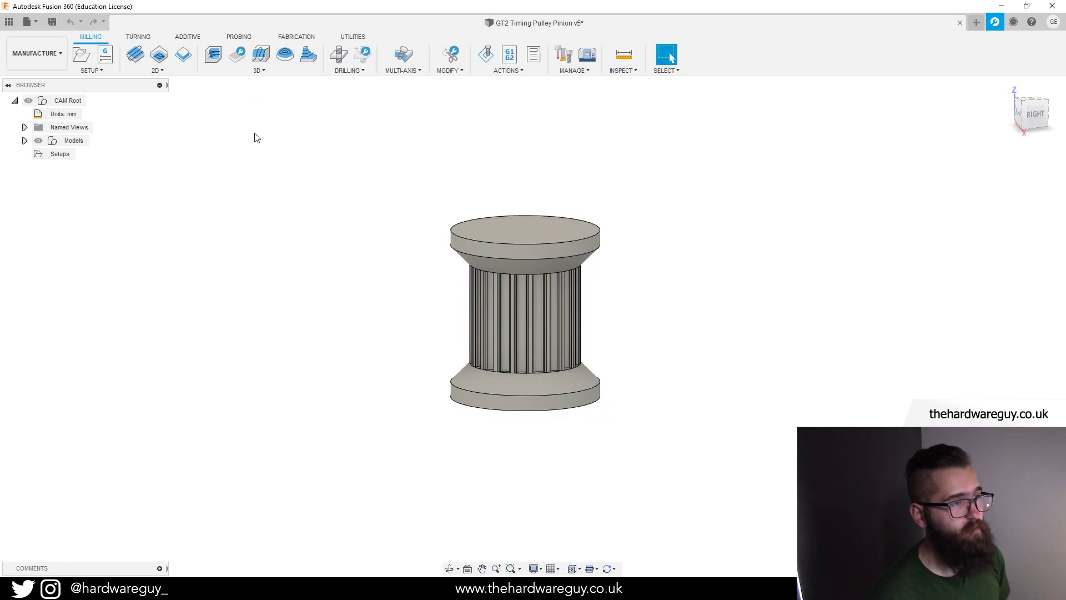
{"action": "left_click", "coordinate": [188, 36]}
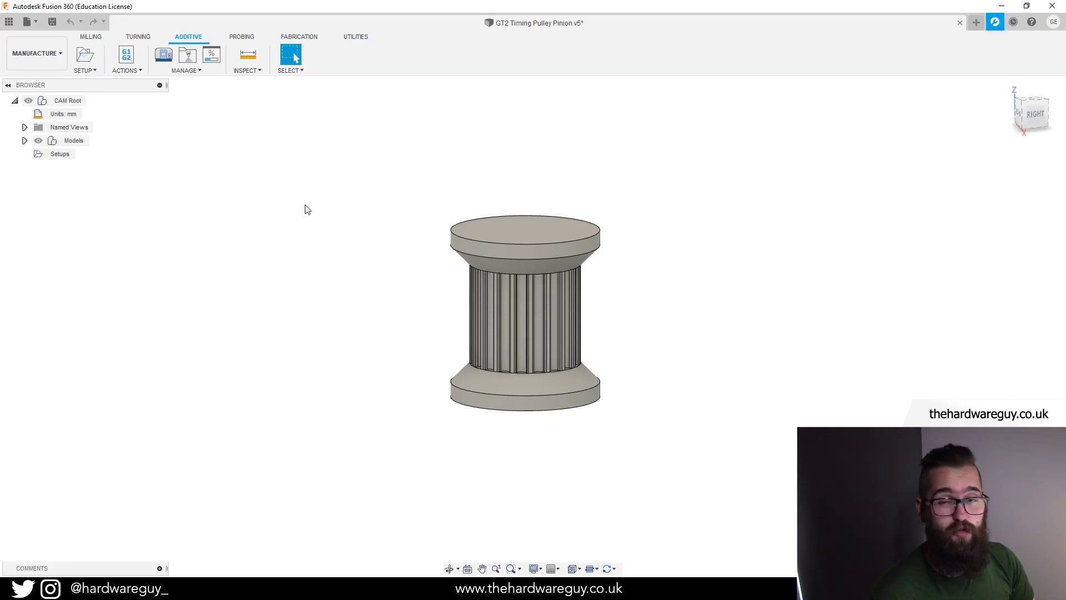
Create a new setup with Additive as its operation type
{"action": "left_click", "coordinate": [85, 54]}
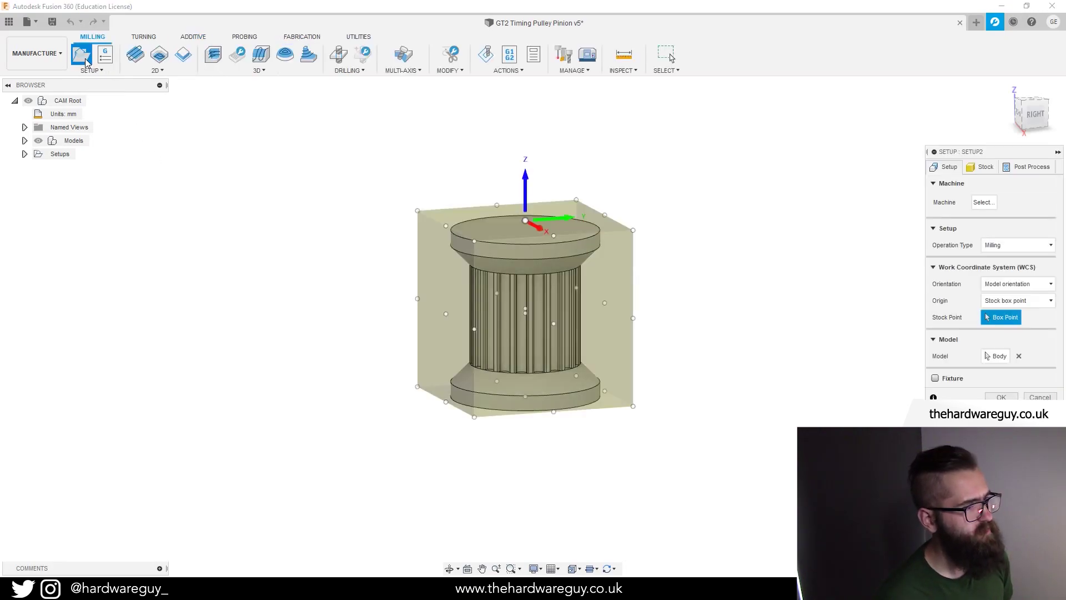
{"action": "left_click", "coordinate": [1018, 244]}
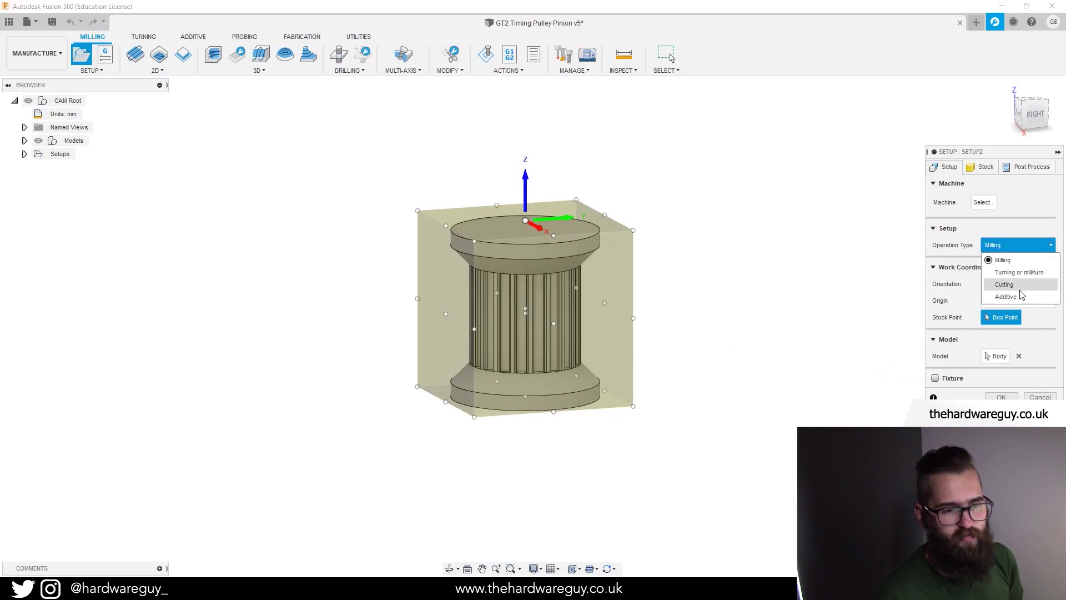
{"action": "left_click", "coordinate": [1006, 297]}
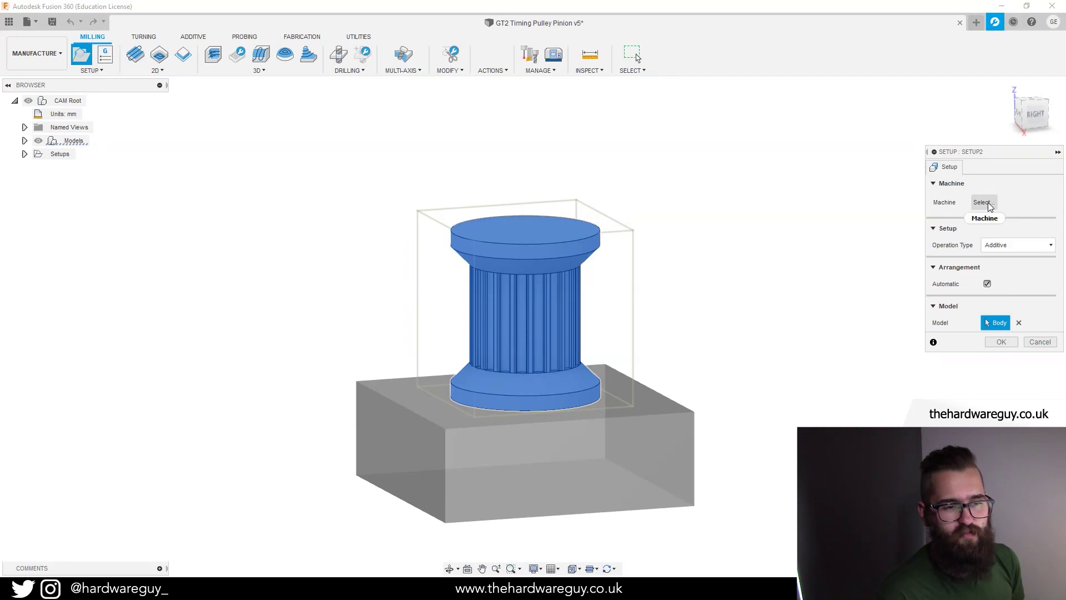
Browse the Machine Library to the Prusa I3 MK3S and view its details
{"action": "left_click", "coordinate": [983, 202]}
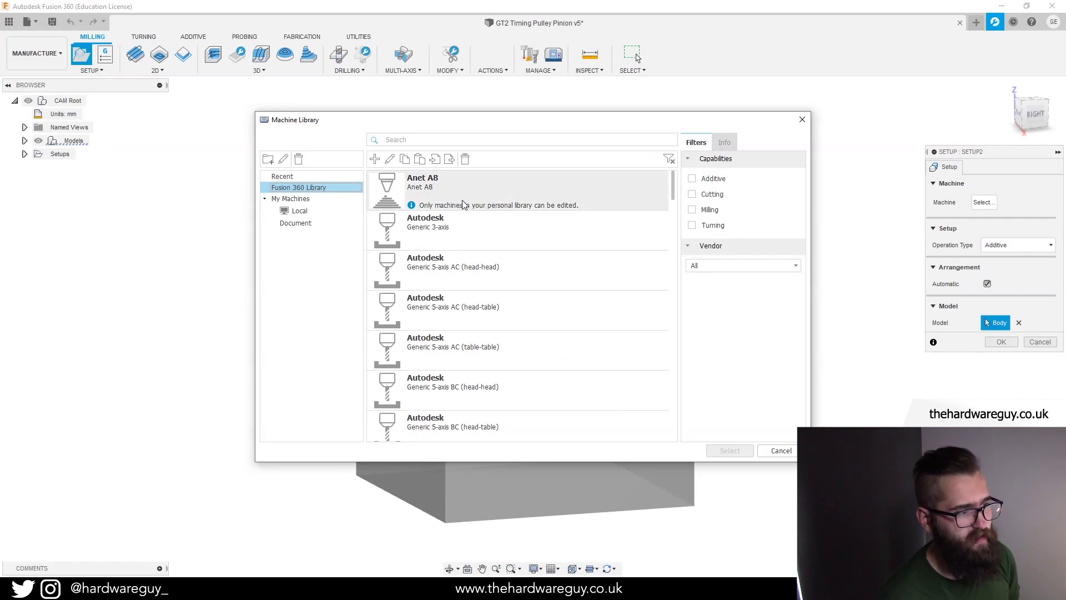
{"action": "scroll", "coordinate": [495, 287], "scroll_direction": "down", "scroll_amount": 5}
{"action": "scroll", "coordinate": [496, 287], "scroll_direction": "down", "scroll_amount": 5}
{"action": "scroll", "coordinate": [497, 289], "scroll_direction": "up", "scroll_amount": 5}
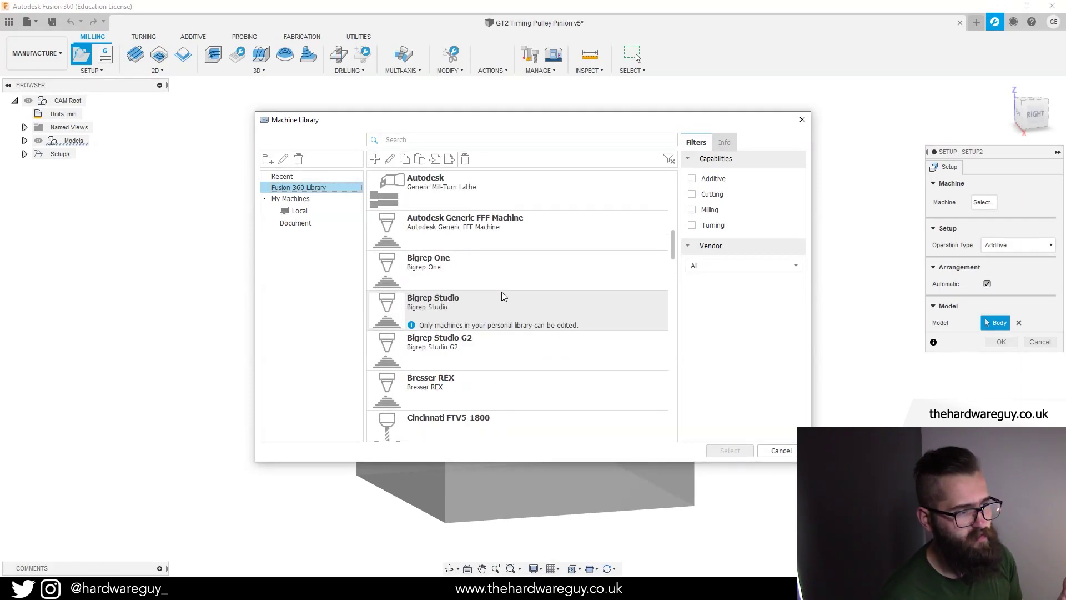
{"action": "scroll", "coordinate": [500, 293], "scroll_direction": "down", "scroll_amount": 3}
{"action": "scroll", "coordinate": [504, 297], "scroll_direction": "up", "scroll_amount": 3}
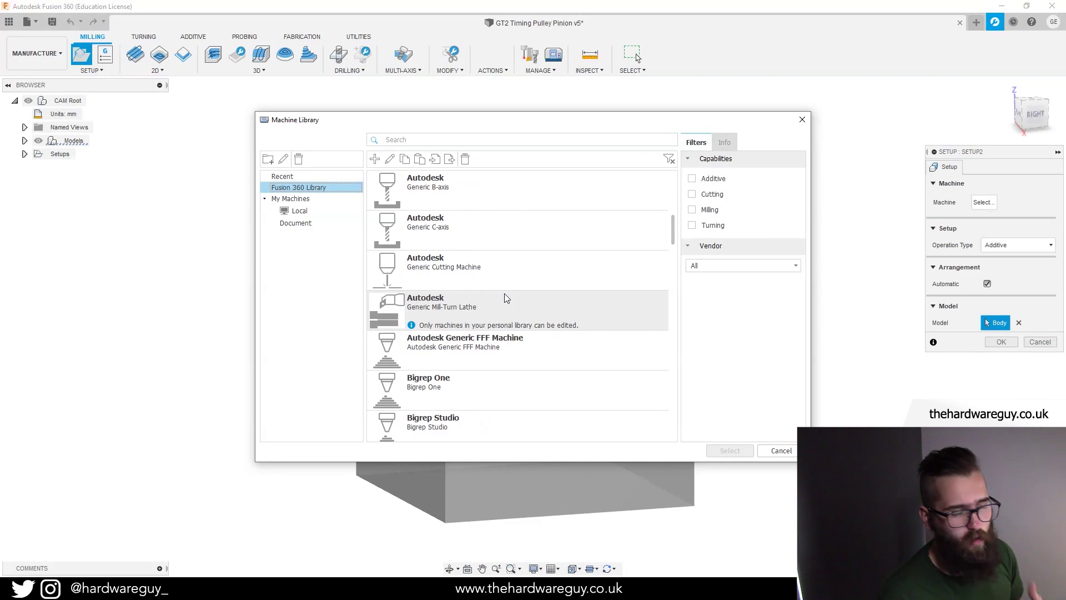
{"action": "scroll", "coordinate": [516, 311], "scroll_direction": "down", "scroll_amount": 10}
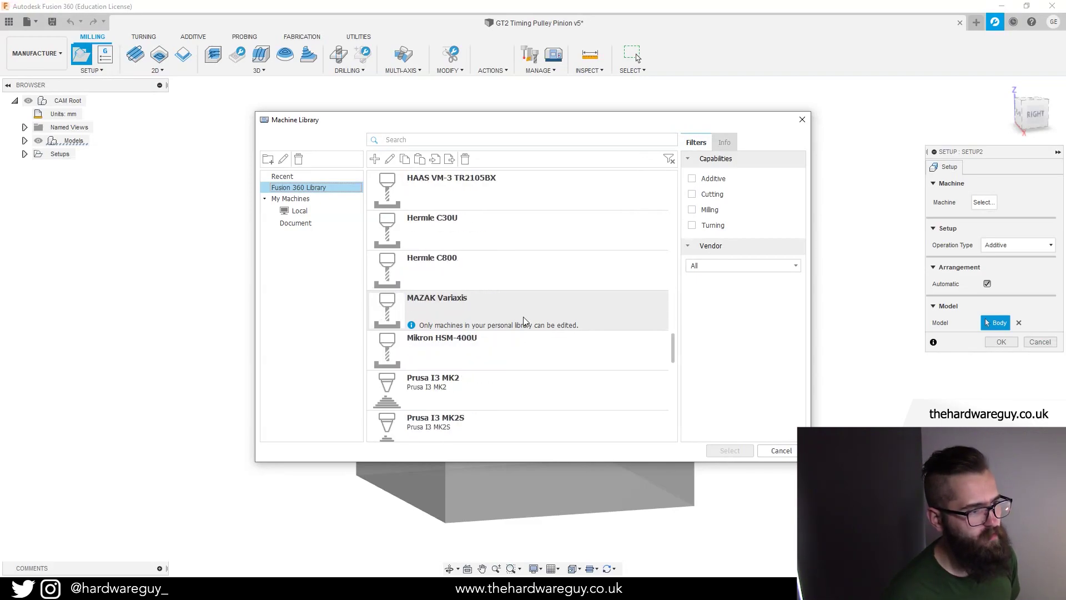
{"action": "scroll", "coordinate": [527, 333], "scroll_direction": "down", "scroll_amount": 3}
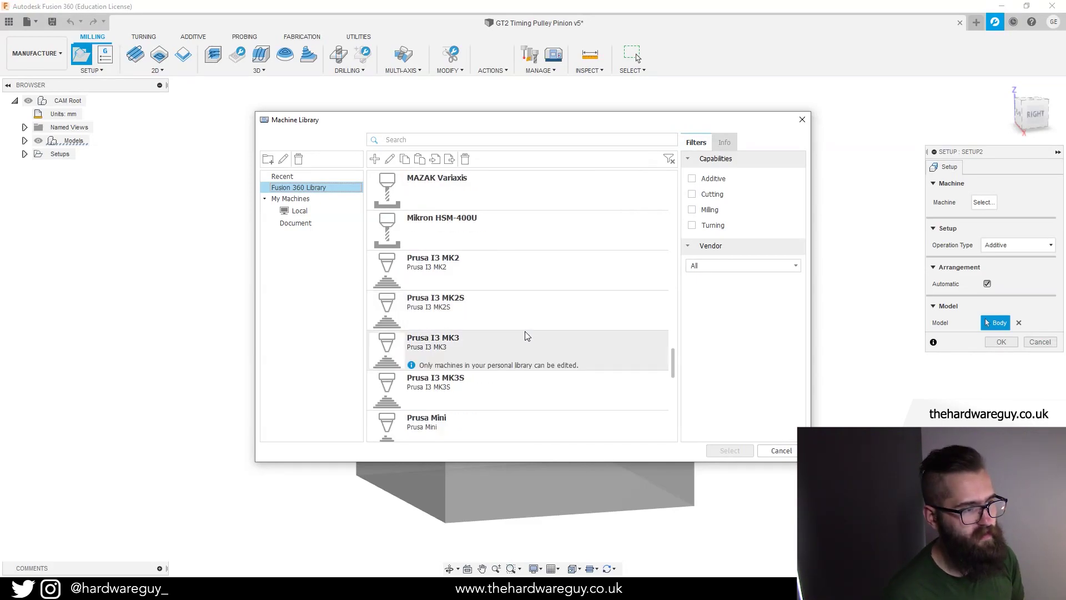
{"action": "left_click", "coordinate": [502, 394]}
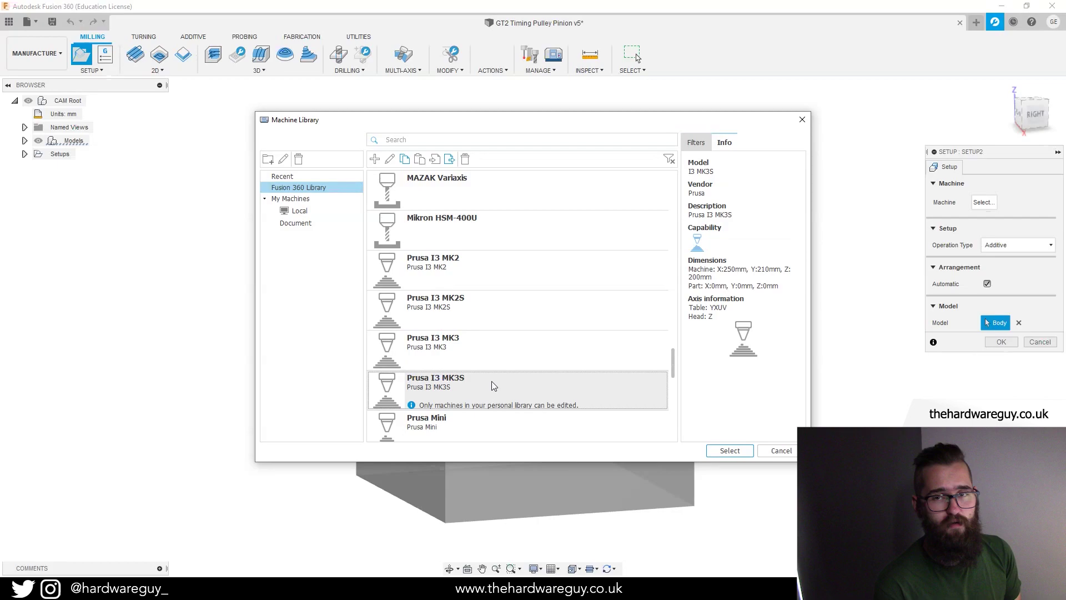
Filter the machine list to Additive machines and select the Prusa I3 MK3S
{"action": "scroll", "coordinate": [523, 288], "scroll_direction": "up", "scroll_amount": 15}
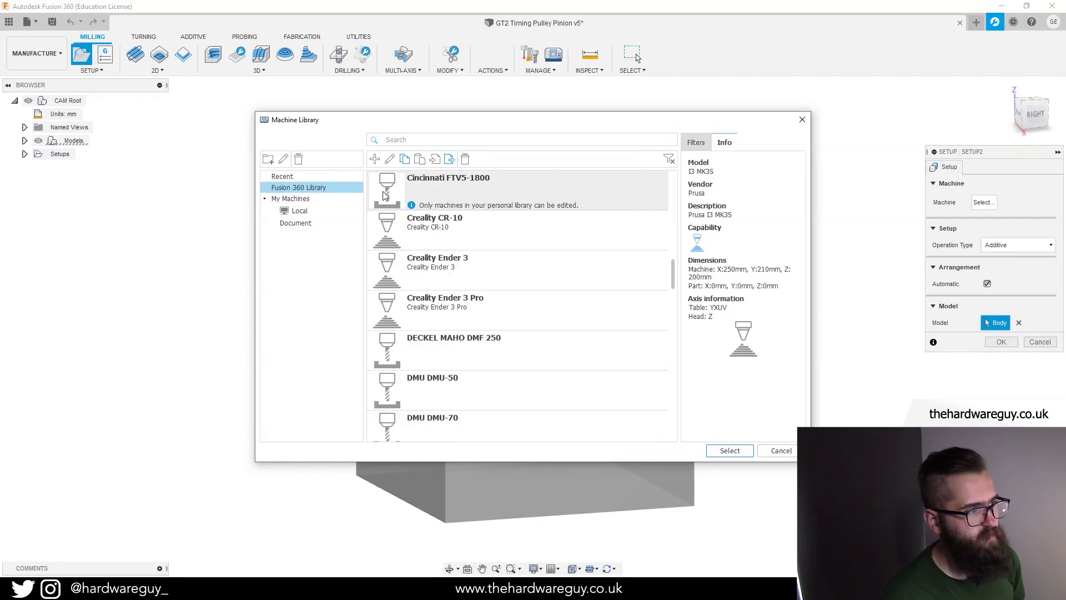
{"action": "left_click", "coordinate": [695, 142]}
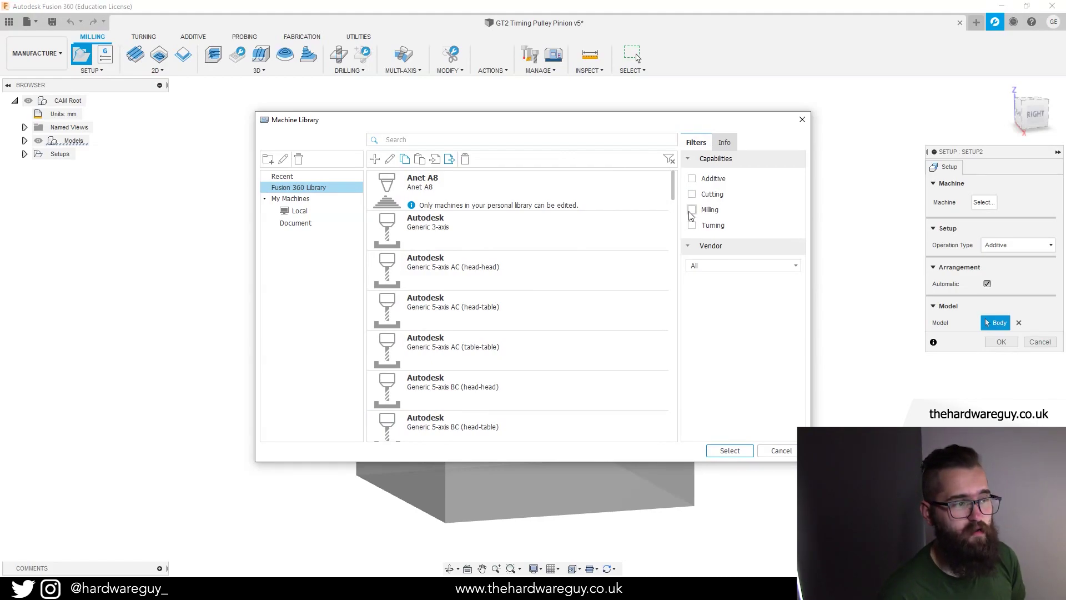
{"action": "left_click", "coordinate": [692, 179]}
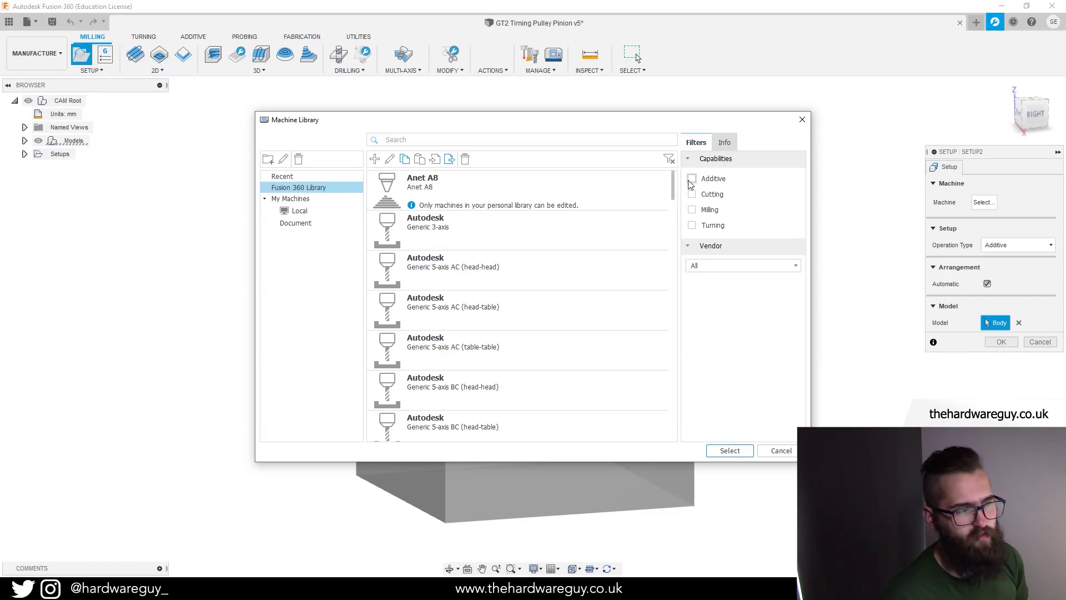
{"action": "scroll", "coordinate": [589, 311], "scroll_direction": "down", "scroll_amount": 10}
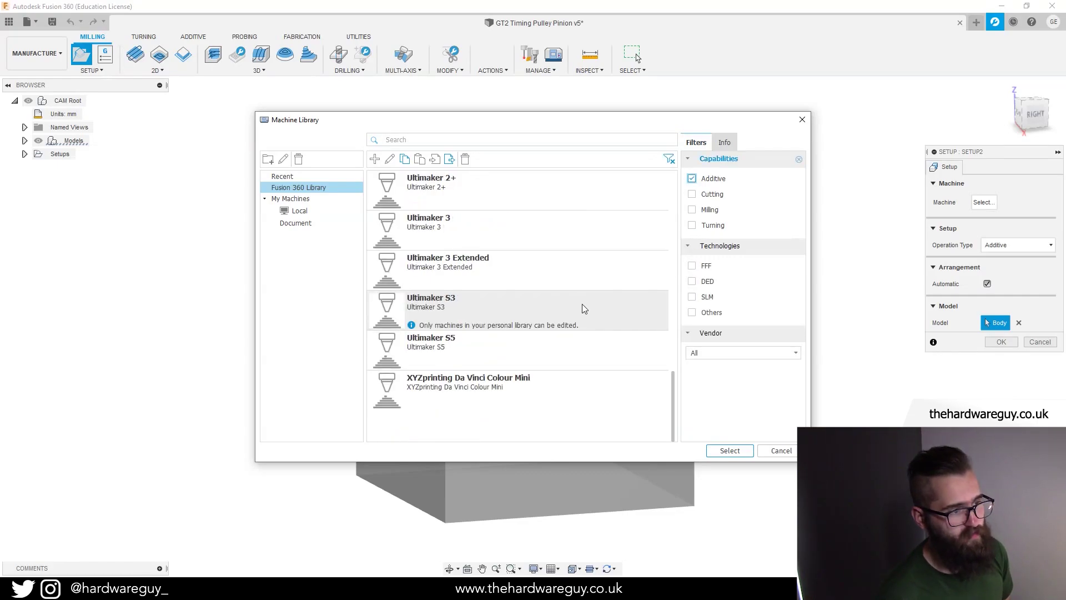
{"action": "scroll", "coordinate": [581, 328], "scroll_direction": "up", "scroll_amount": 10}
{"action": "scroll", "coordinate": [581, 342], "scroll_direction": "down", "scroll_amount": 8}
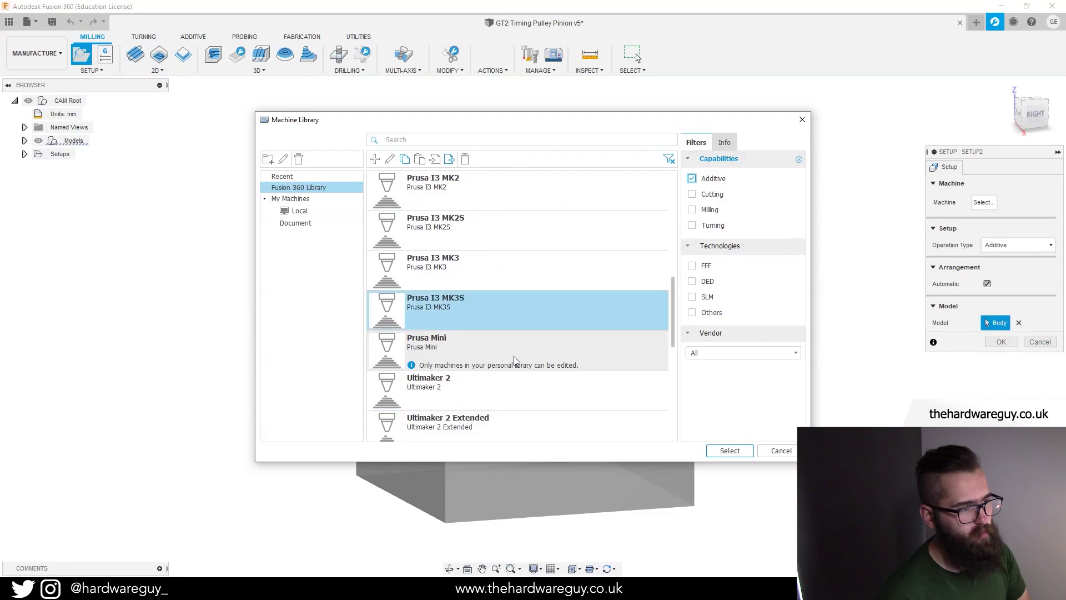
{"action": "left_click", "coordinate": [522, 313]}
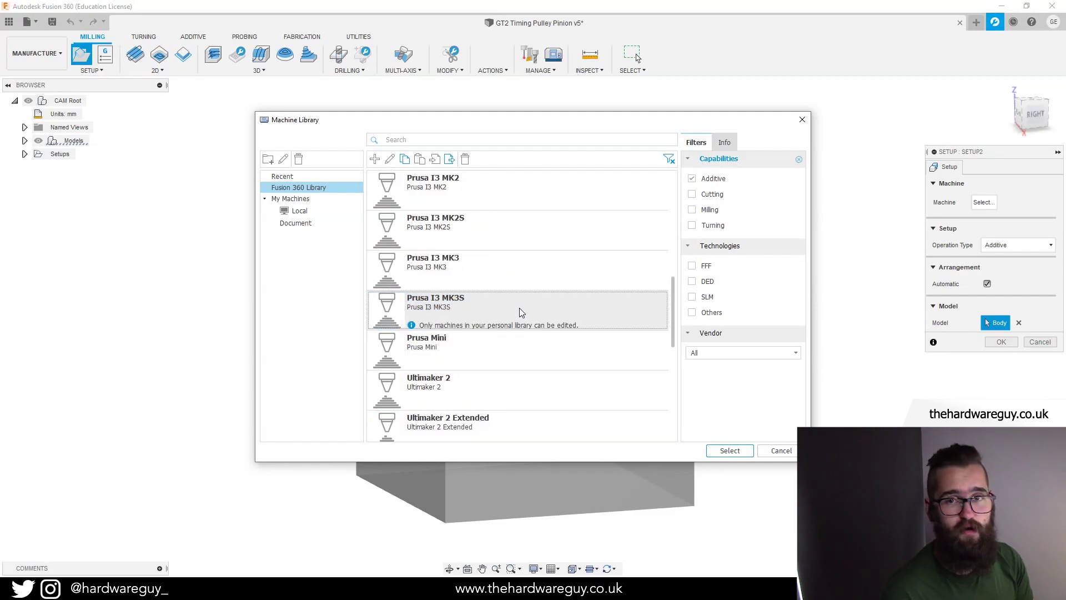
Confirm the Prusa I3 MK3S as machine, finish Setup2, and inspect the build plate
{"action": "left_click", "coordinate": [730, 451]}
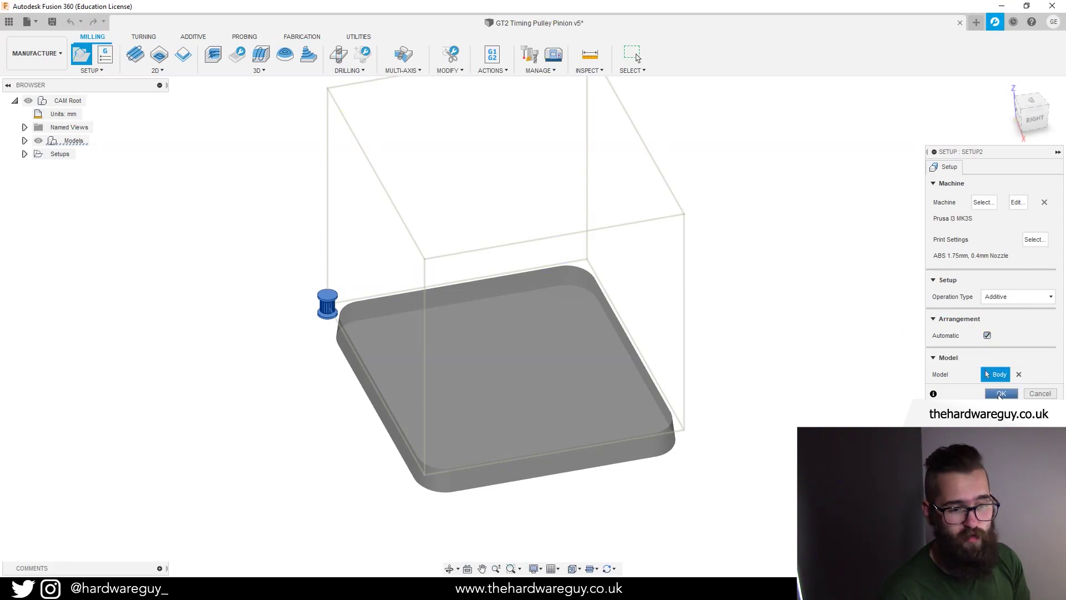
{"action": "left_click", "coordinate": [1001, 393]}
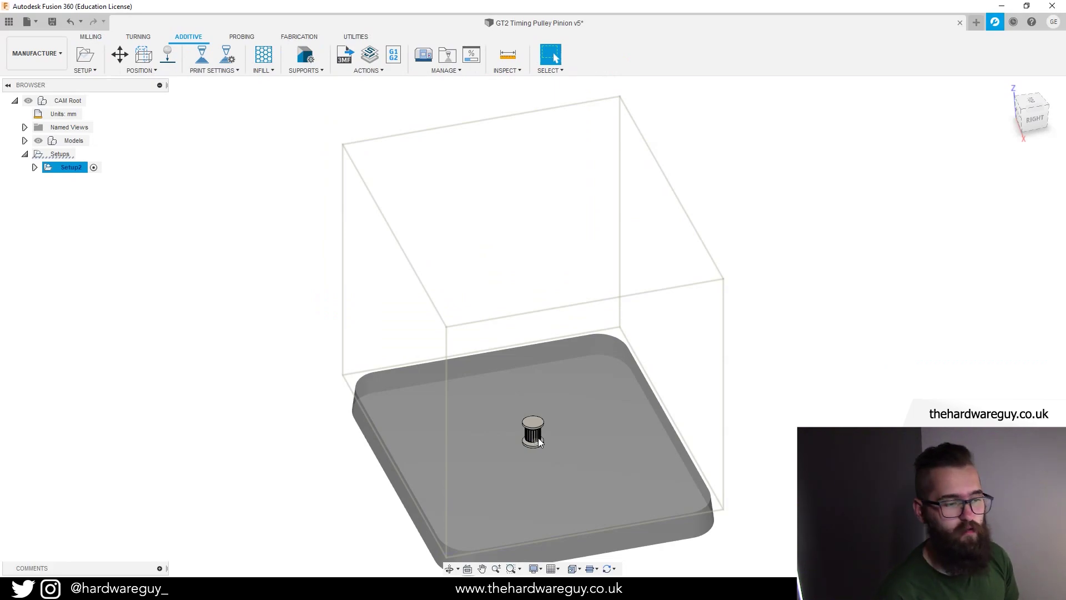
{"action": "middle_click_drag", "start_coordinate": [539, 440], "coordinate": [775, 359], "text": "shift"}
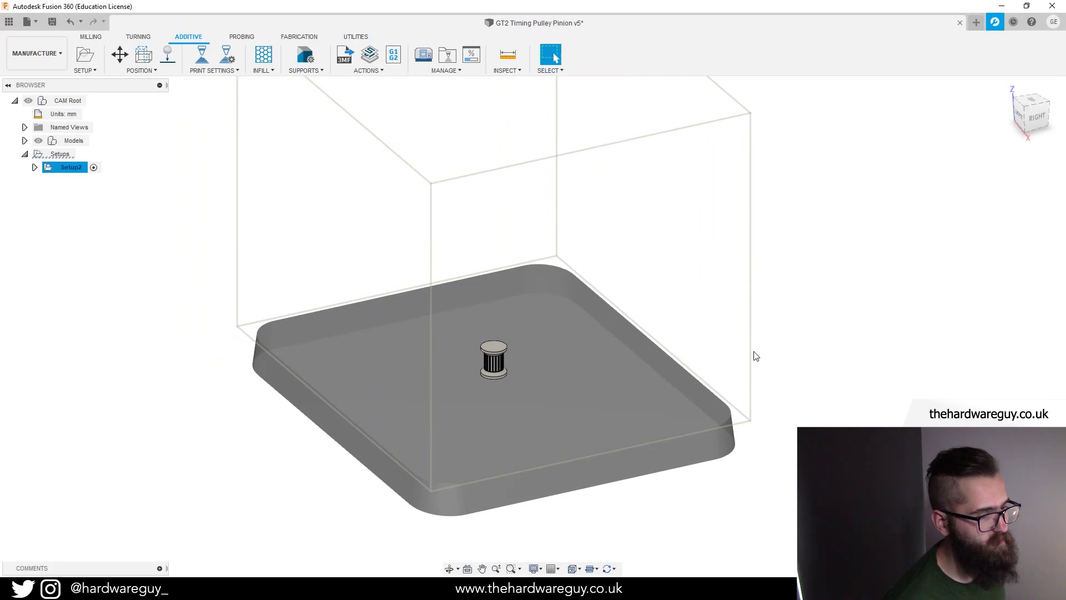
Move the pulley -186 mm along X and recentre the view
{"action": "left_click", "coordinate": [120, 56]}
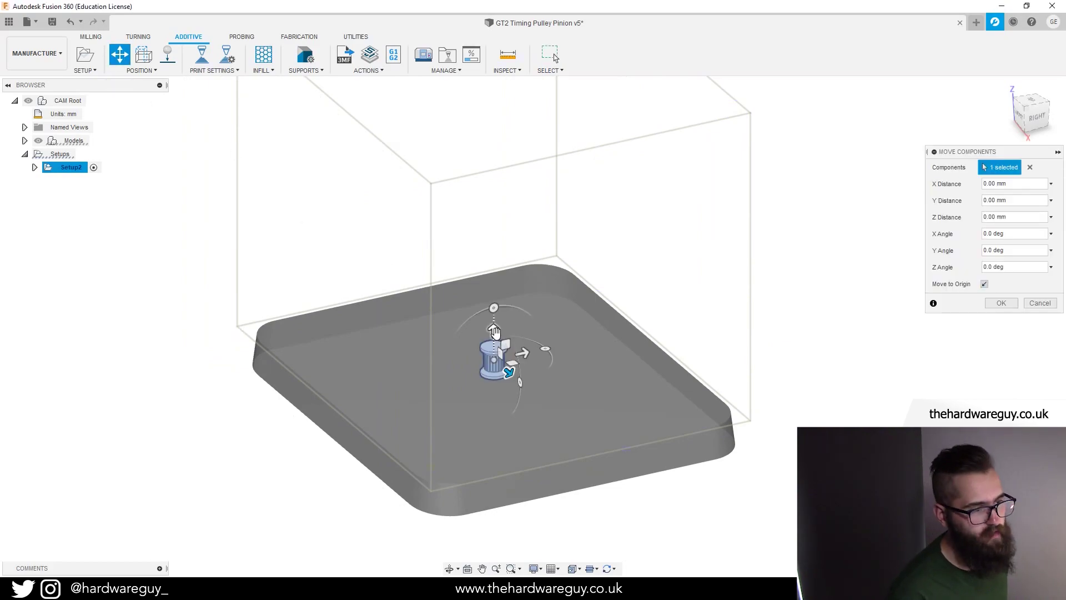
{"action": "left_click_drag", "start_coordinate": [495, 331], "coordinate": [284, 355]}
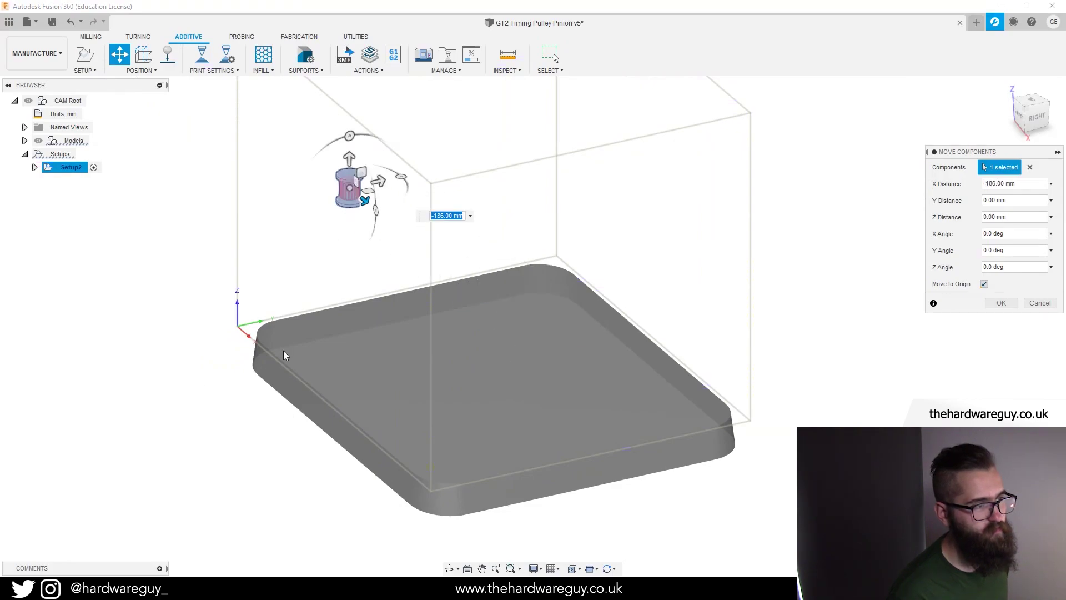
{"action": "left_click", "coordinate": [1002, 303]}
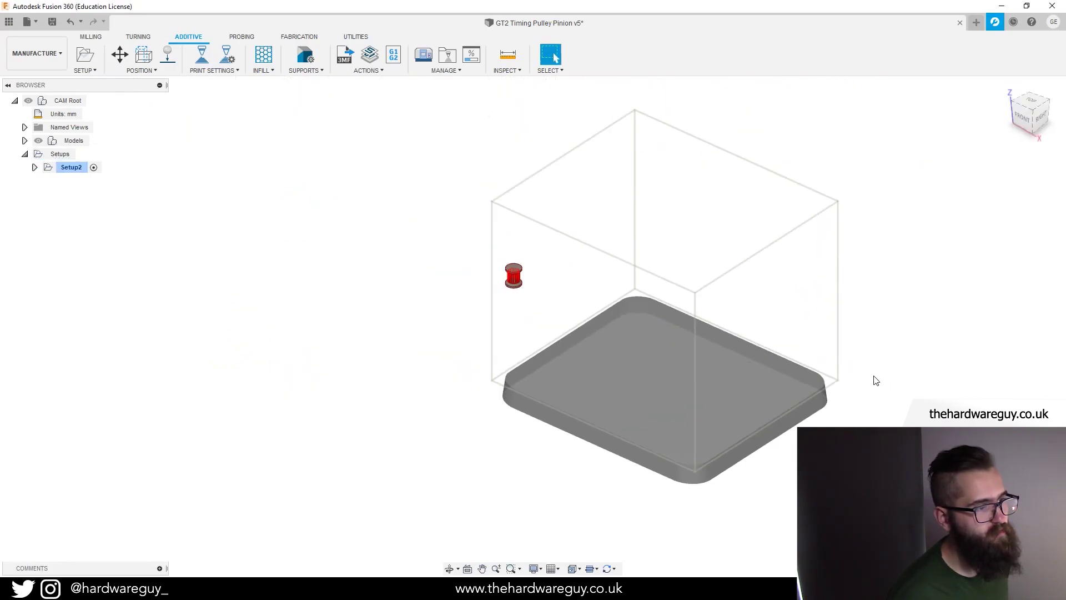
{"action": "middle_click_drag", "start_coordinate": [876, 381], "coordinate": [784, 346]}
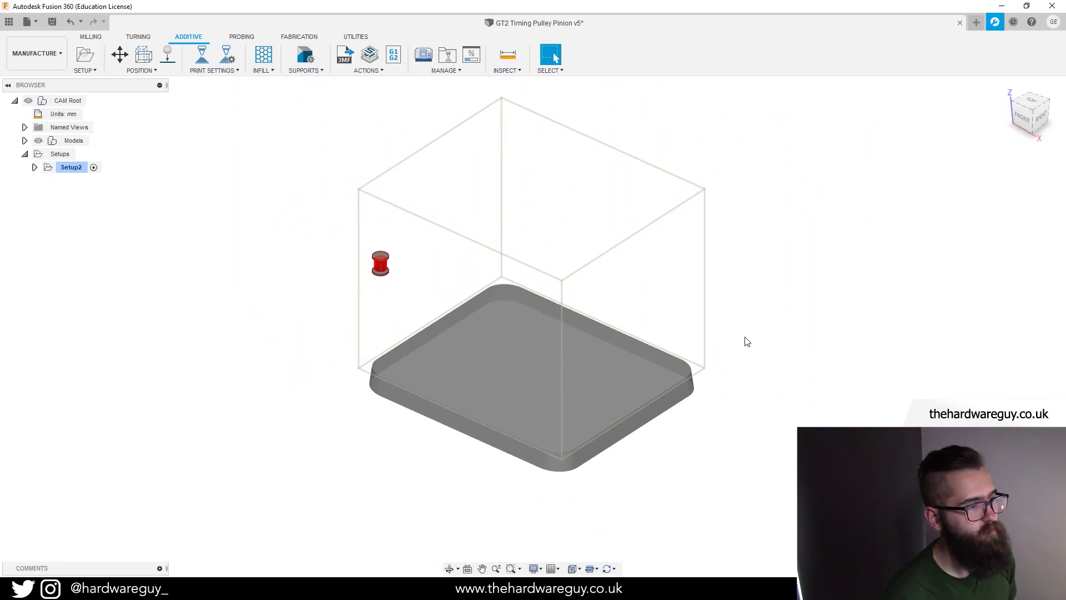
Place the pulley on the build platform with automatic Arrange enabled
{"action": "left_click", "coordinate": [168, 56]}
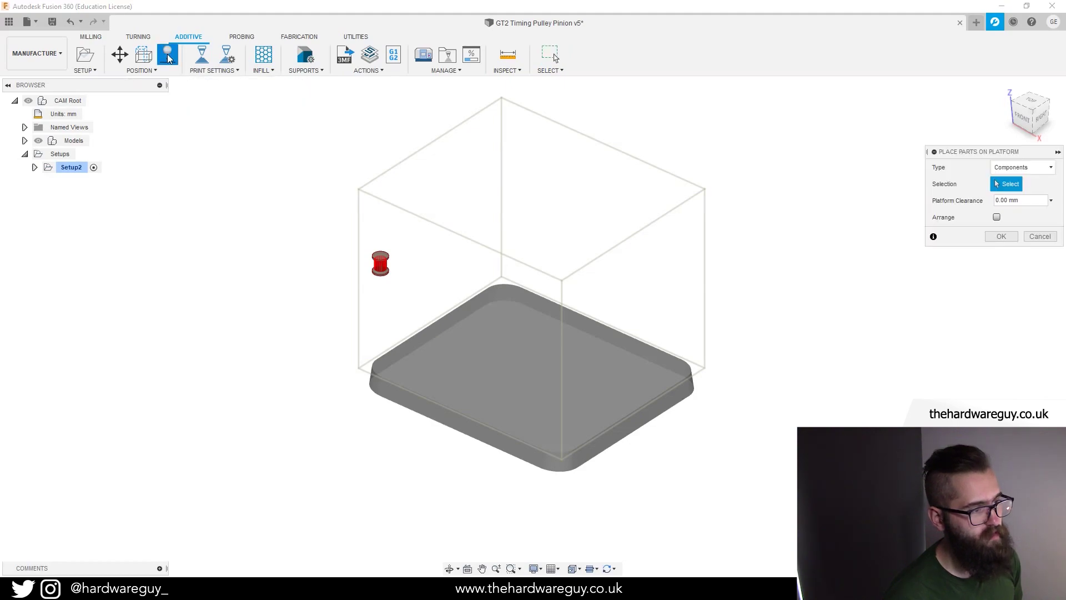
{"action": "left_click", "coordinate": [381, 259]}
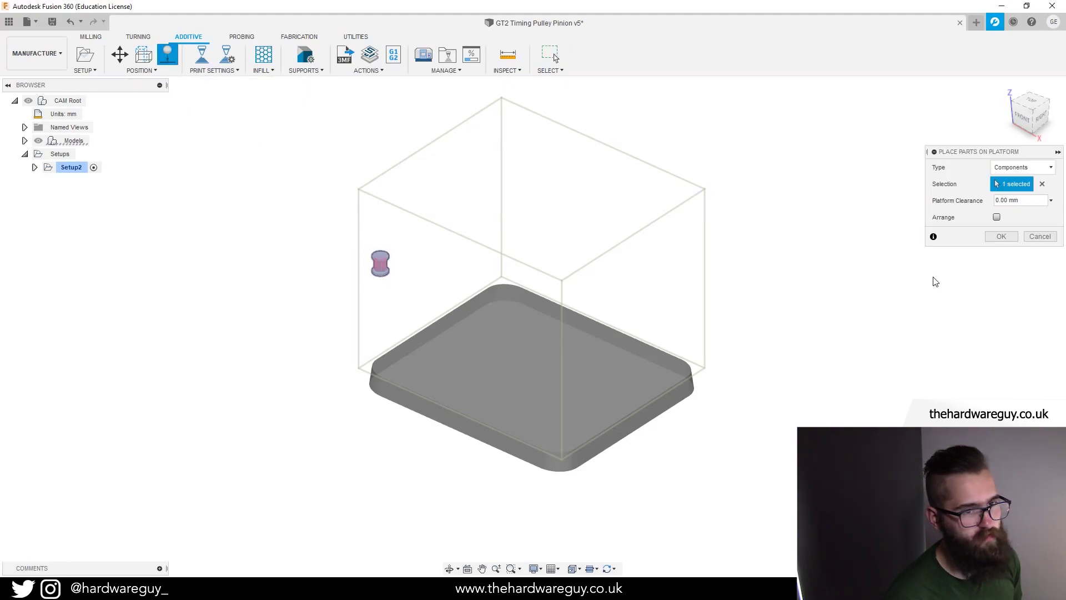
{"action": "left_click", "coordinate": [997, 217]}
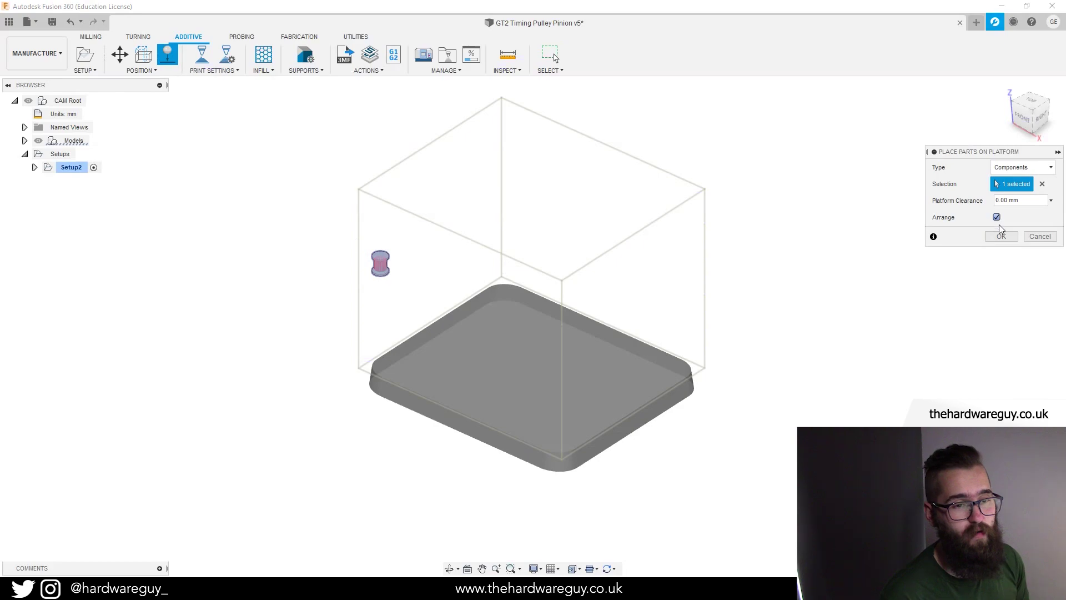
{"action": "left_click", "coordinate": [1001, 236]}
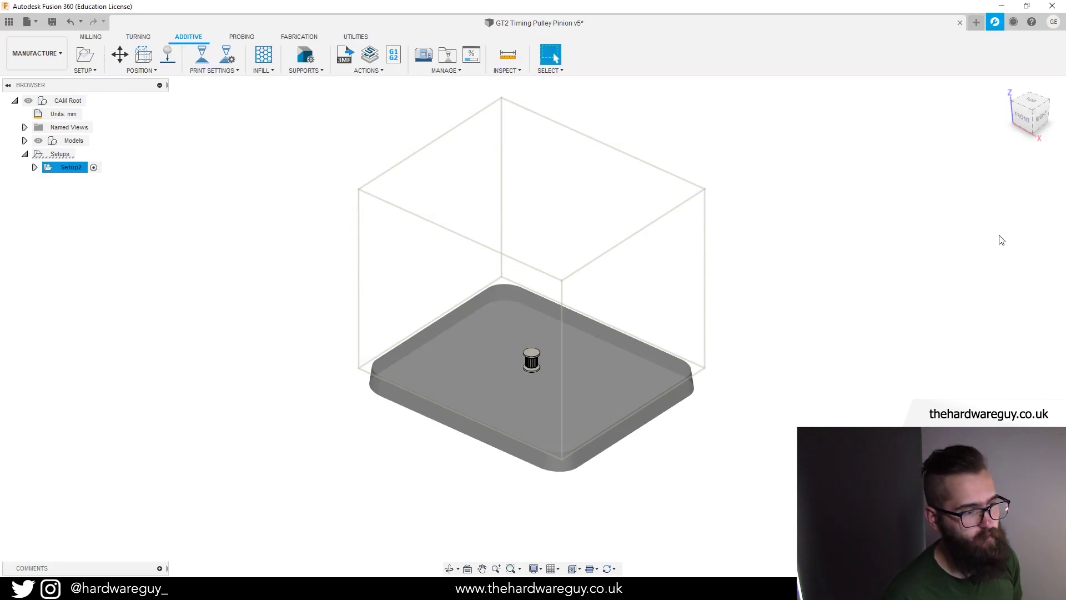
{"action": "scroll", "coordinate": [637, 455], "scroll_direction": "up", "scroll_amount": 3}
{"action": "scroll", "coordinate": [637, 456], "scroll_direction": "down", "scroll_amount": 2}
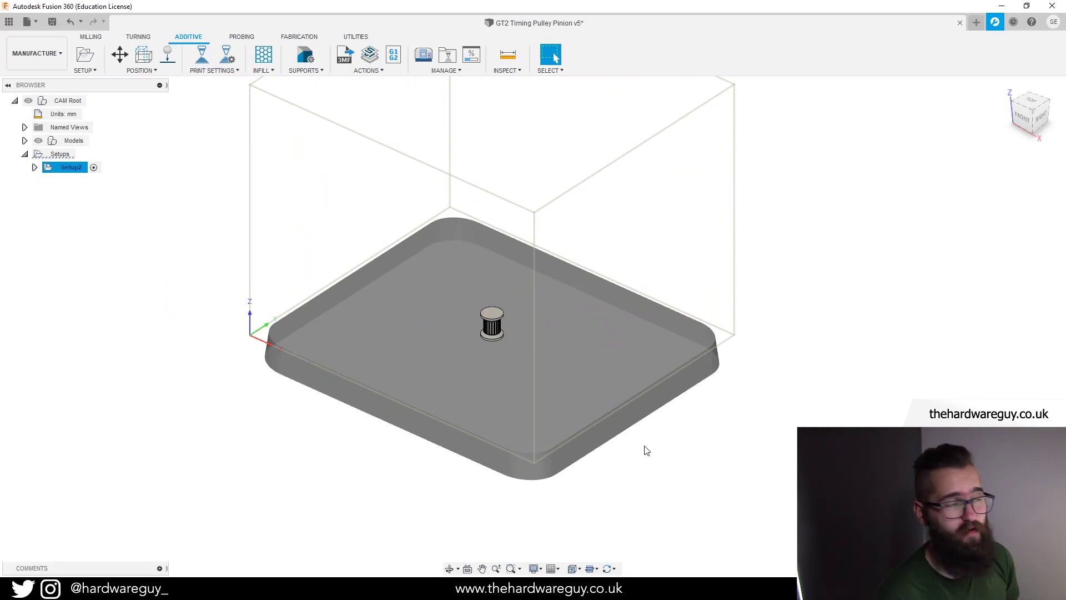
{"action": "scroll", "coordinate": [673, 488], "scroll_direction": "down", "scroll_amount": 2}
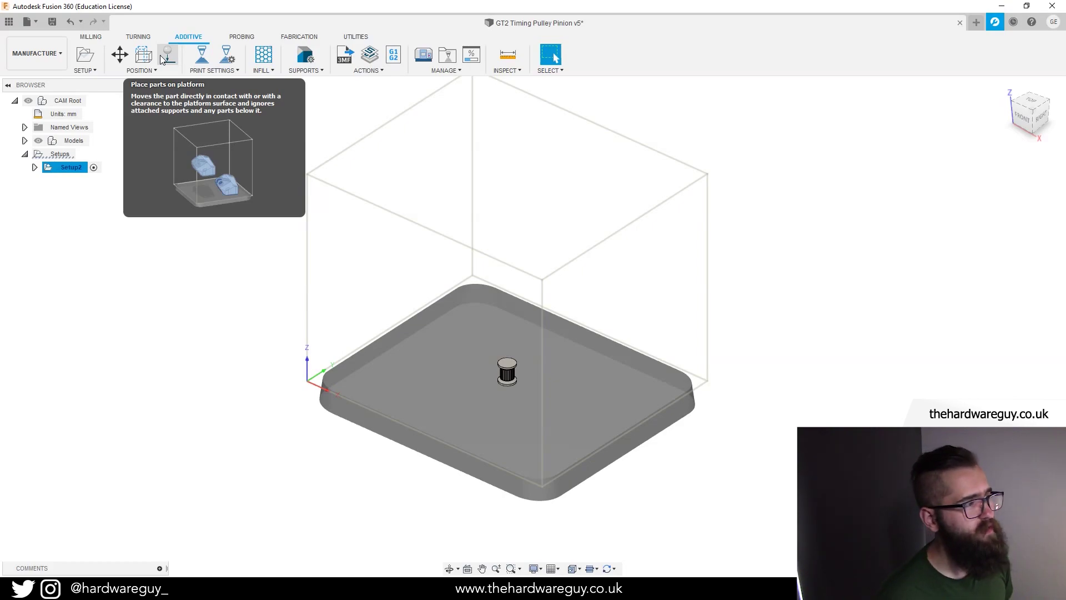
Pick 'PLA 1.75mm, 0.4mm Nozzle' in the Print Setting Library and apply it
{"action": "left_click", "coordinate": [206, 58]}
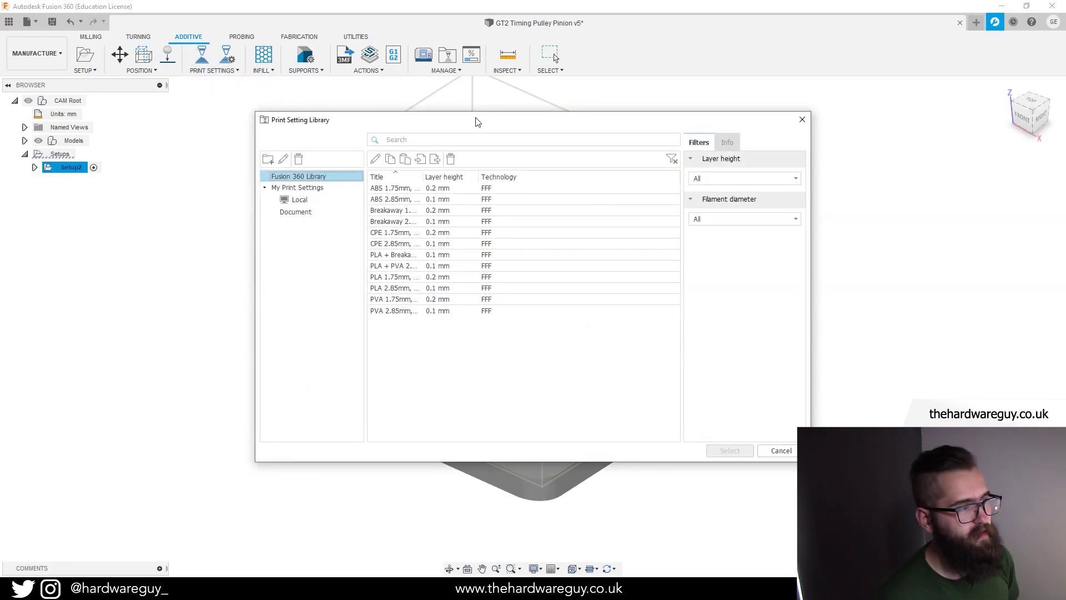
{"action": "left_click_drag", "start_coordinate": [476, 119], "coordinate": [438, 137]}
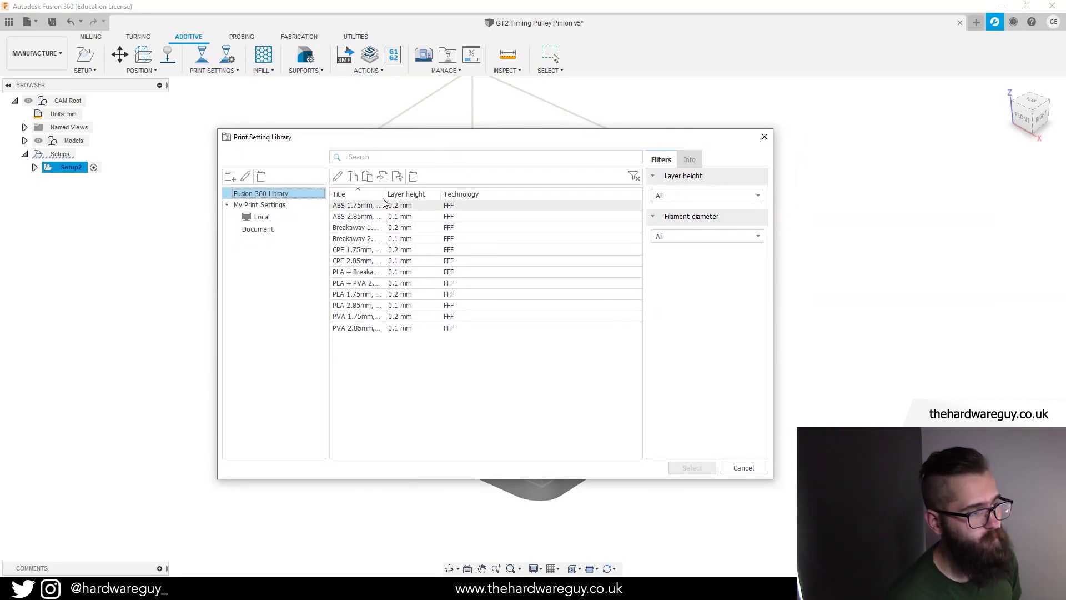
{"action": "left_click_drag", "start_coordinate": [385, 195], "coordinate": [429, 197]}
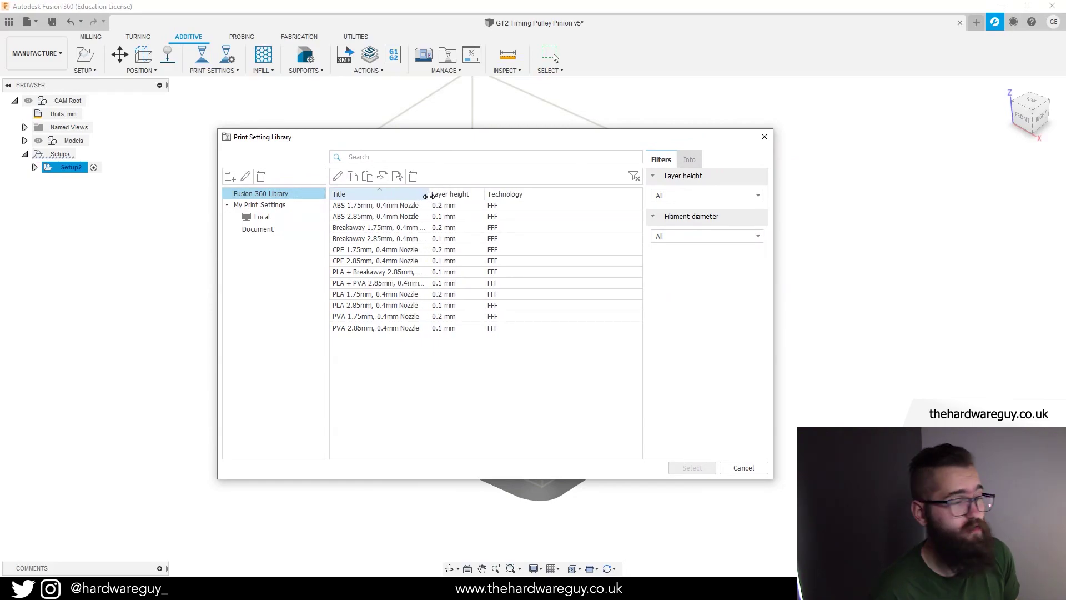
{"action": "left_click", "coordinate": [377, 296]}
{"action": "left_click", "coordinate": [376, 296]}
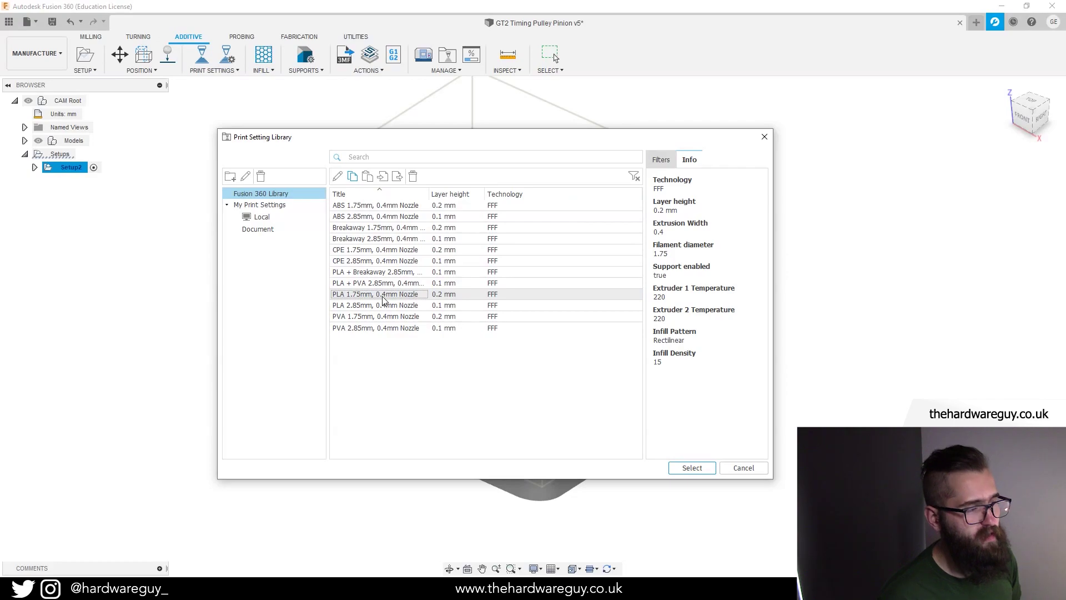
{"action": "left_click", "coordinate": [694, 468]}
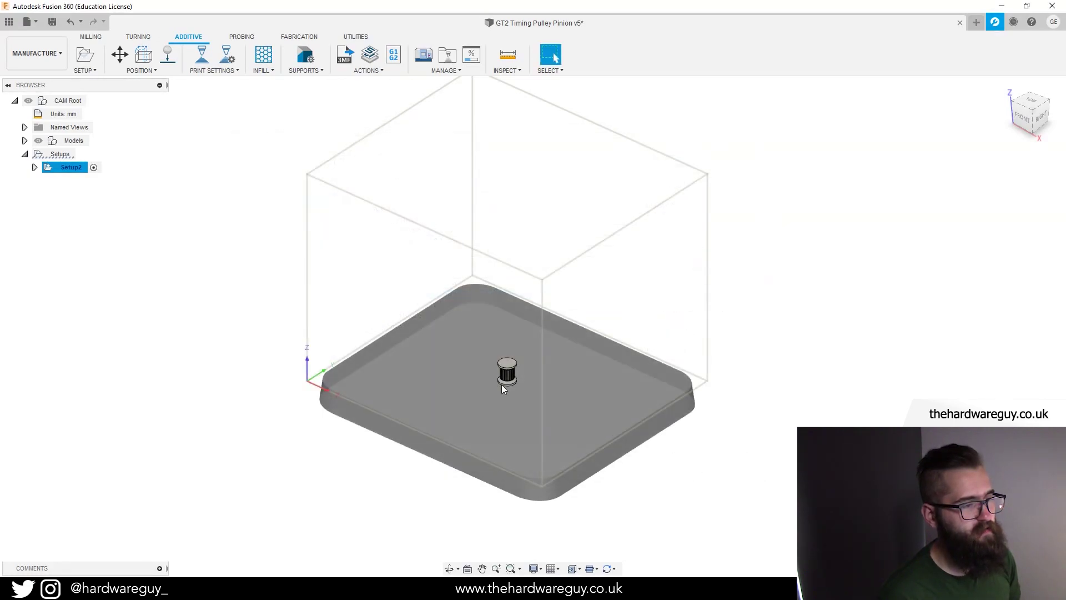
Recentre the build plate view and open the Print Setting Editor for the current setting
{"action": "left_click_drag", "start_coordinate": [860, 375], "coordinate": [801, 356]}
{"action": "key", "text": "Escape"}
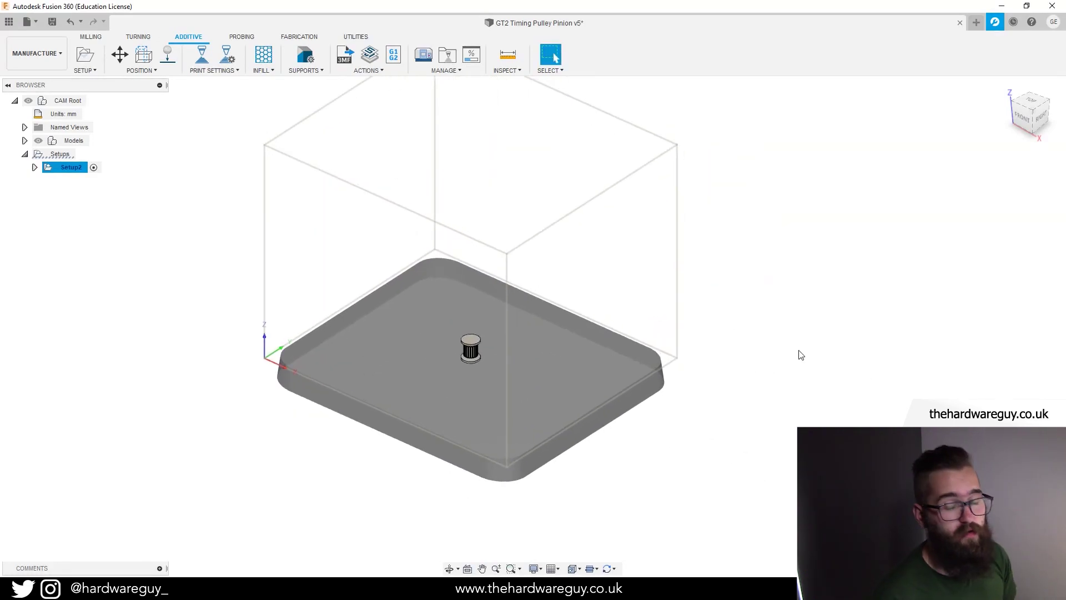
{"action": "middle_click_drag", "start_coordinate": [801, 356], "coordinate": [815, 384]}
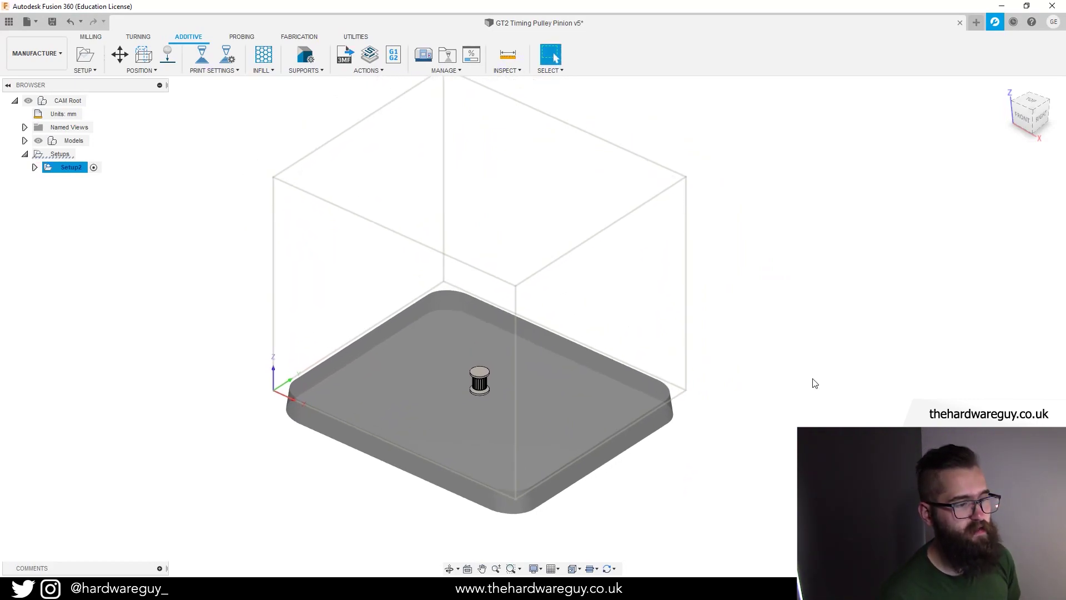
{"action": "left_click", "coordinate": [228, 58]}
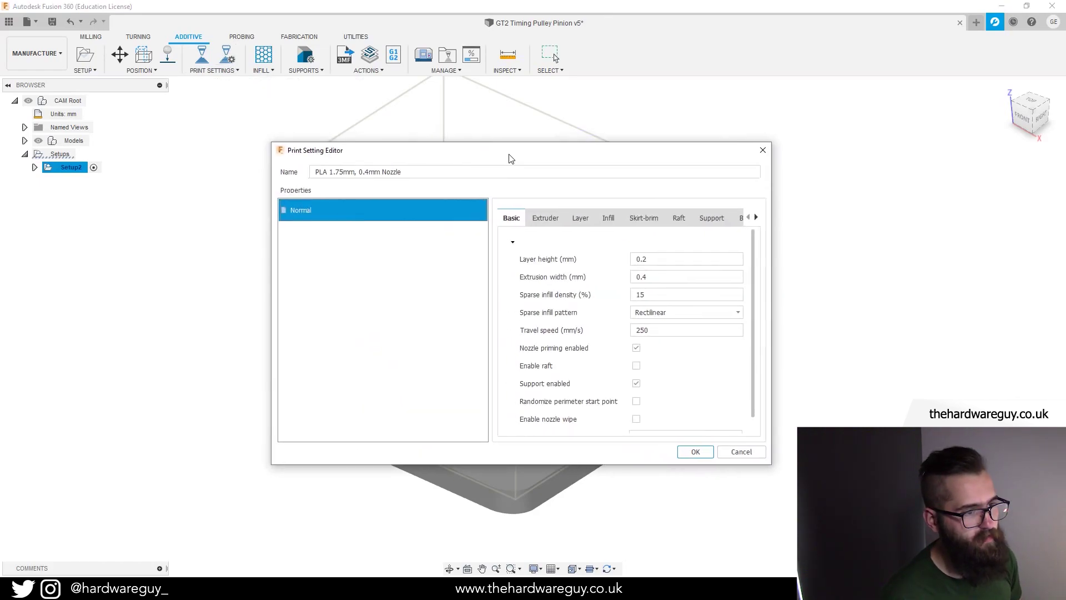
{"action": "left_click_drag", "start_coordinate": [409, 188], "coordinate": [469, 166]}
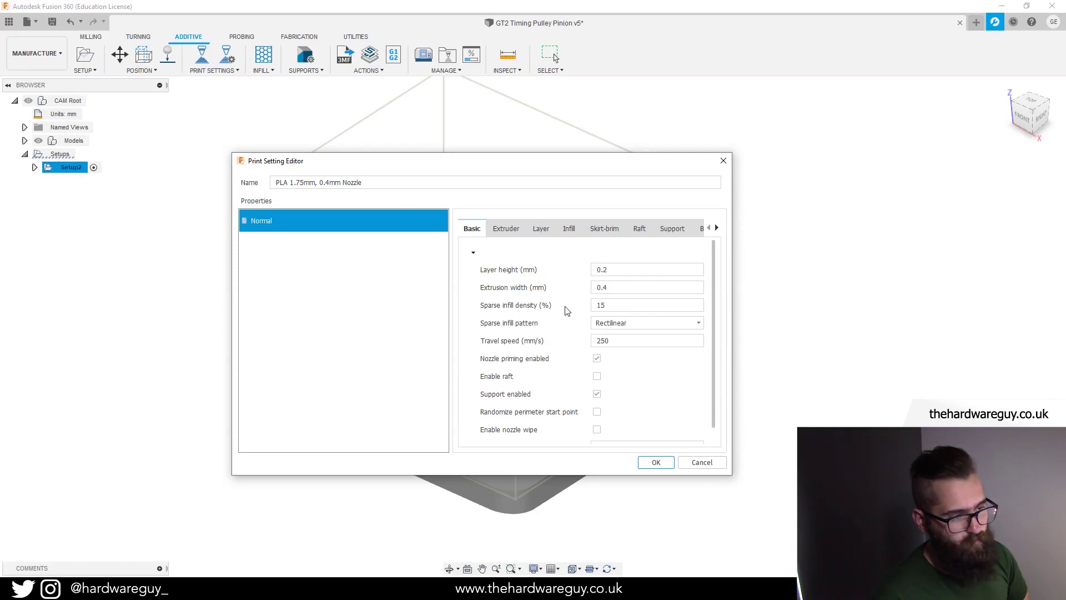
{"action": "scroll", "coordinate": [567, 310], "scroll_direction": "down", "scroll_amount": 1}
{"action": "scroll", "coordinate": [566, 311], "scroll_direction": "up", "scroll_amount": 1}
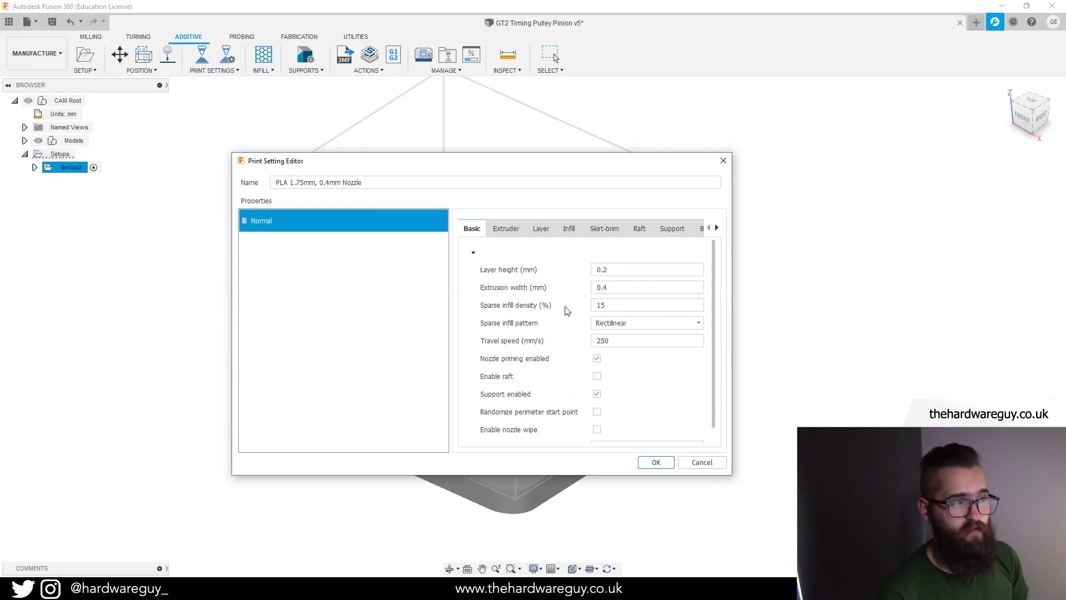
On the Extruder tab, change the extruder temperature from 220 to 215
{"action": "left_click", "coordinate": [506, 228]}
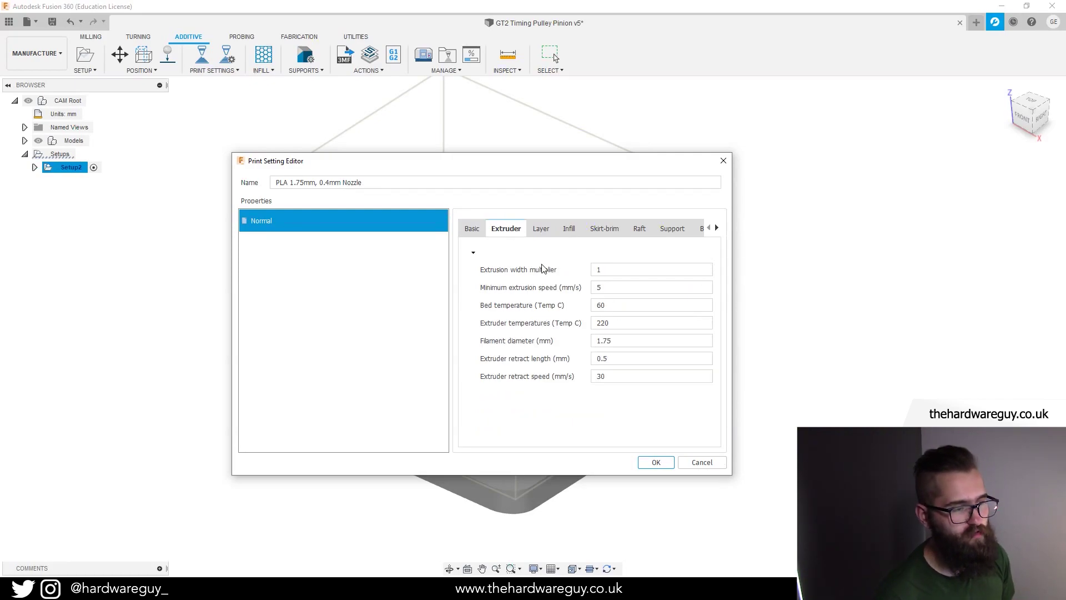
{"action": "left_click", "coordinate": [626, 306]}
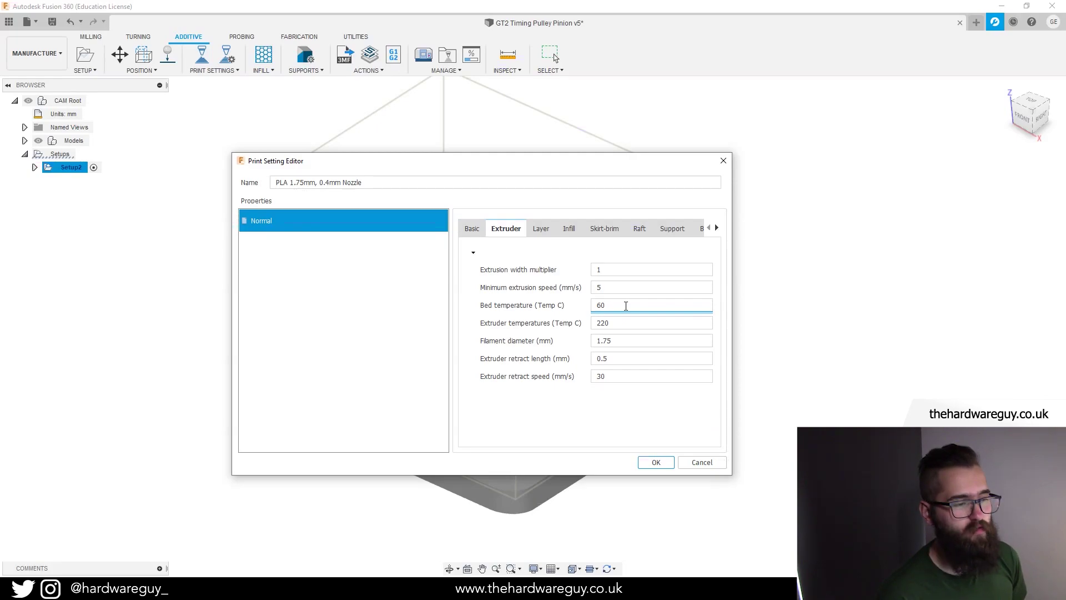
{"action": "left_click", "coordinate": [625, 323]}
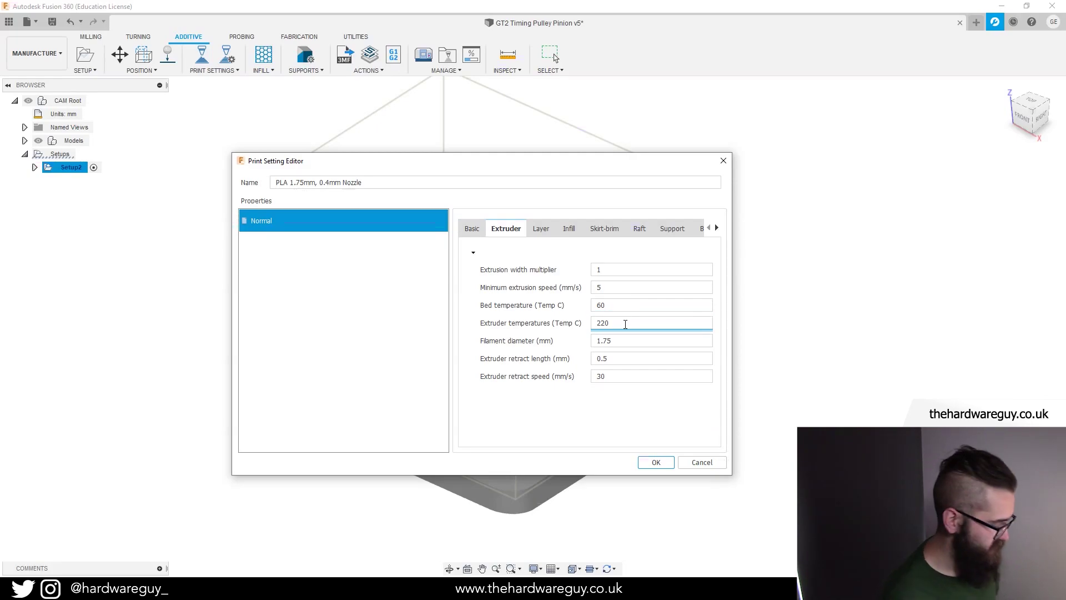
{"action": "key", "text": "BackSpace"}
{"action": "key", "text": "BackSpace"}
{"action": "type", "text": "215"}
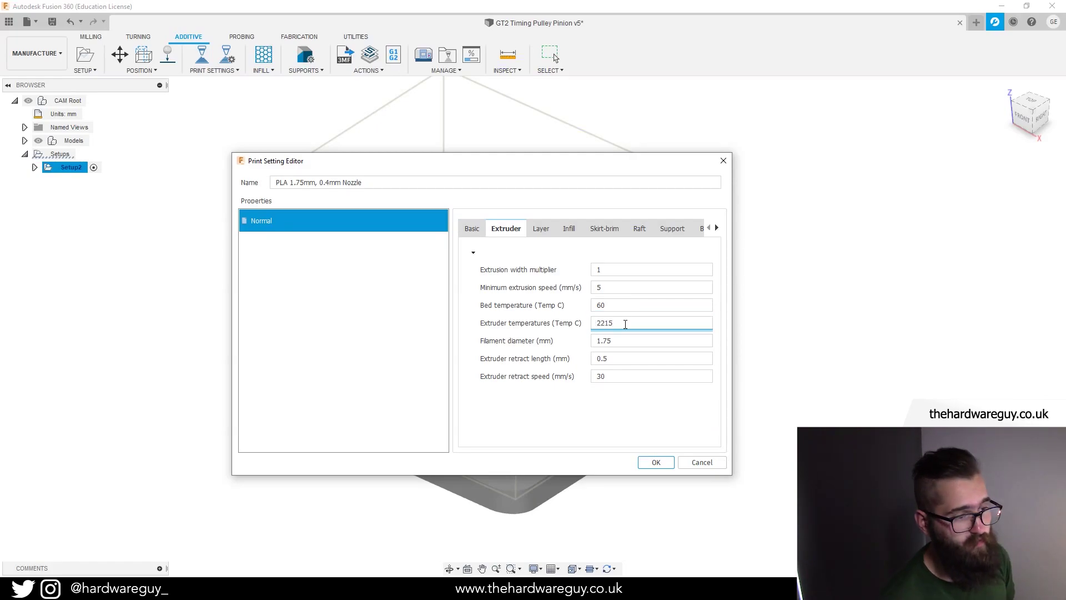
{"action": "key", "text": "BackSpace"}
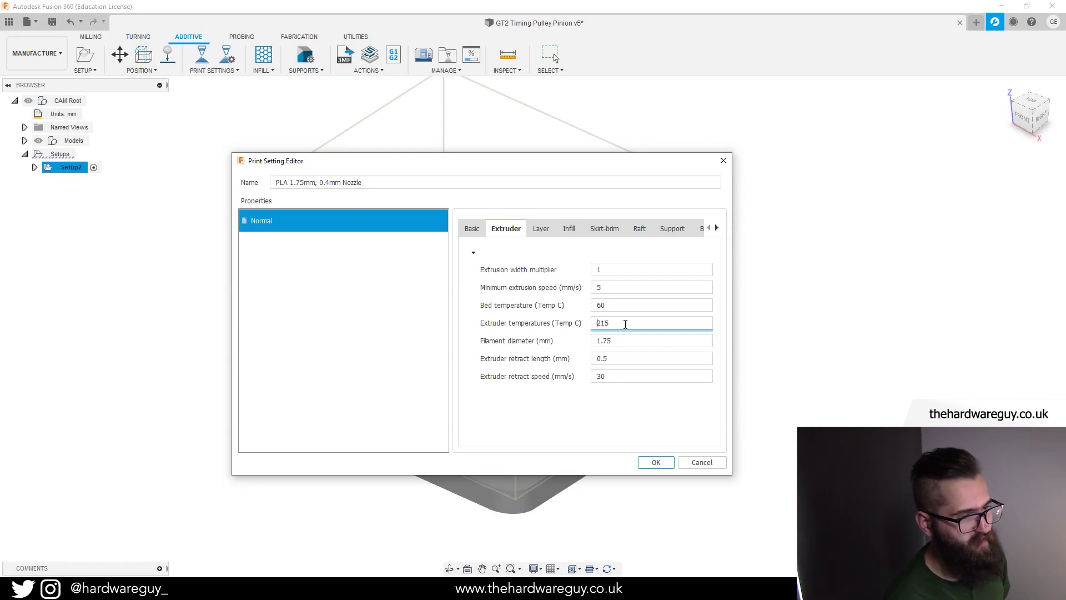
{"action": "left_click", "coordinate": [585, 417]}
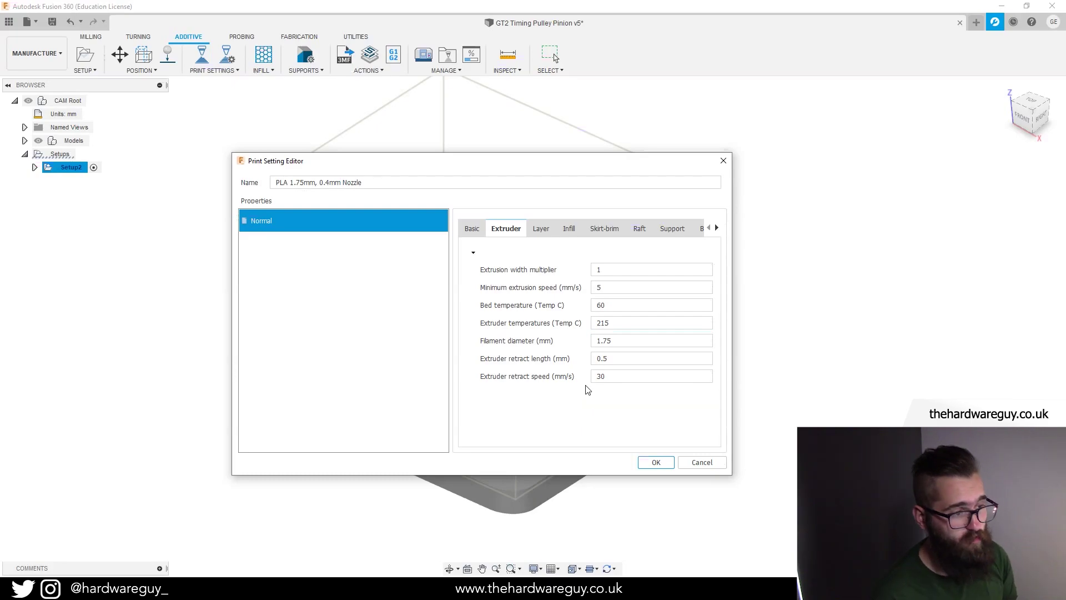
{"action": "left_click", "coordinate": [616, 361]}
{"action": "left_click", "coordinate": [613, 376]}
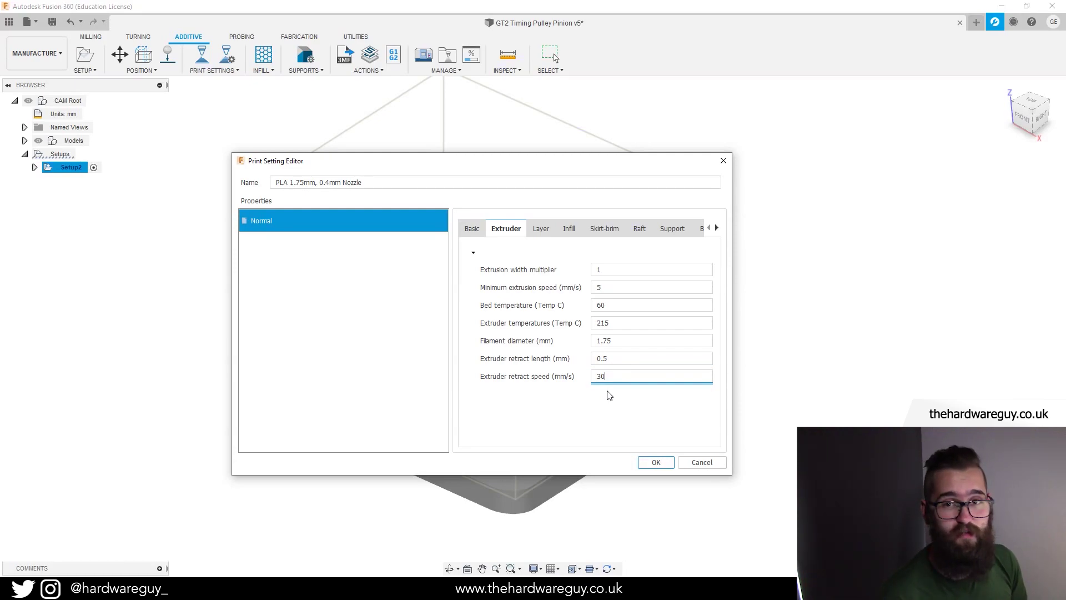
Review the Layer and Infill tabs and set the skirt/brim distance to 5
{"action": "left_click", "coordinate": [541, 228]}
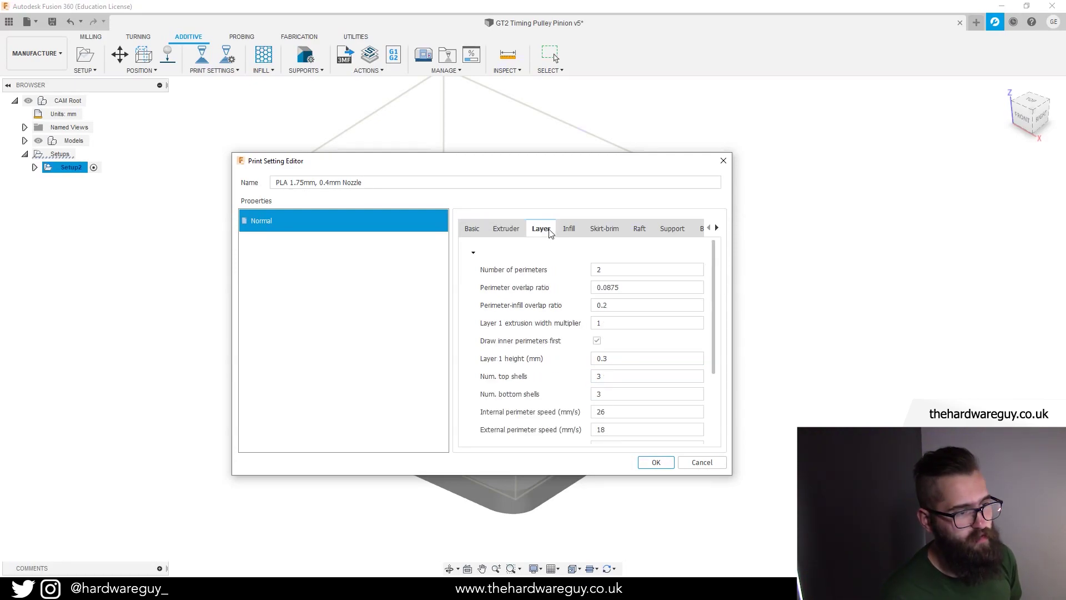
{"action": "scroll", "coordinate": [561, 325], "scroll_direction": "down", "scroll_amount": 2}
{"action": "scroll", "coordinate": [563, 339], "scroll_direction": "down", "scroll_amount": 2}
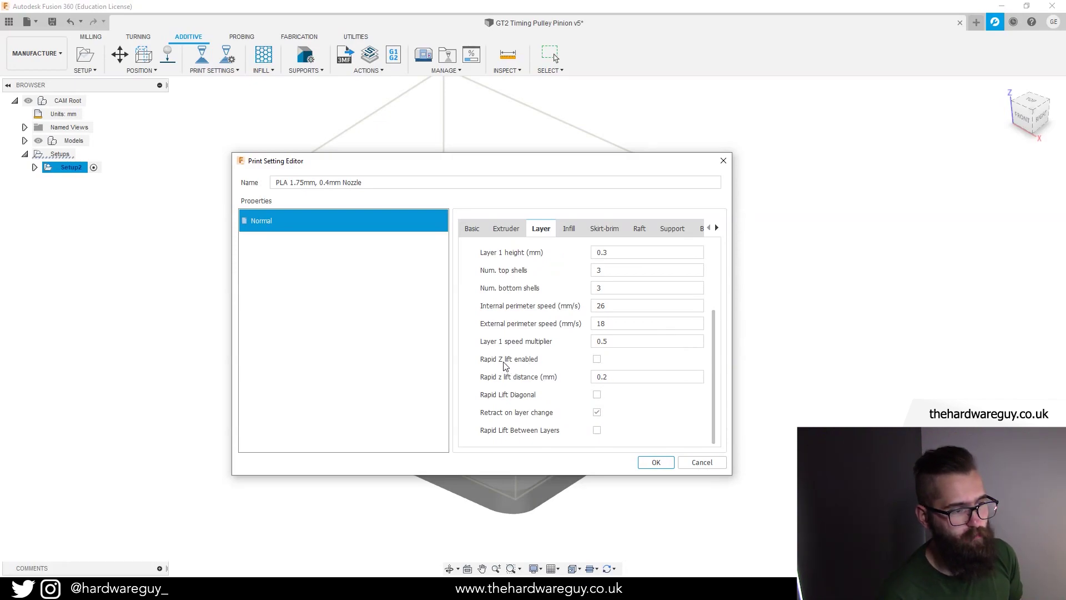
{"action": "left_click", "coordinate": [568, 228]}
{"action": "left_click", "coordinate": [606, 231]}
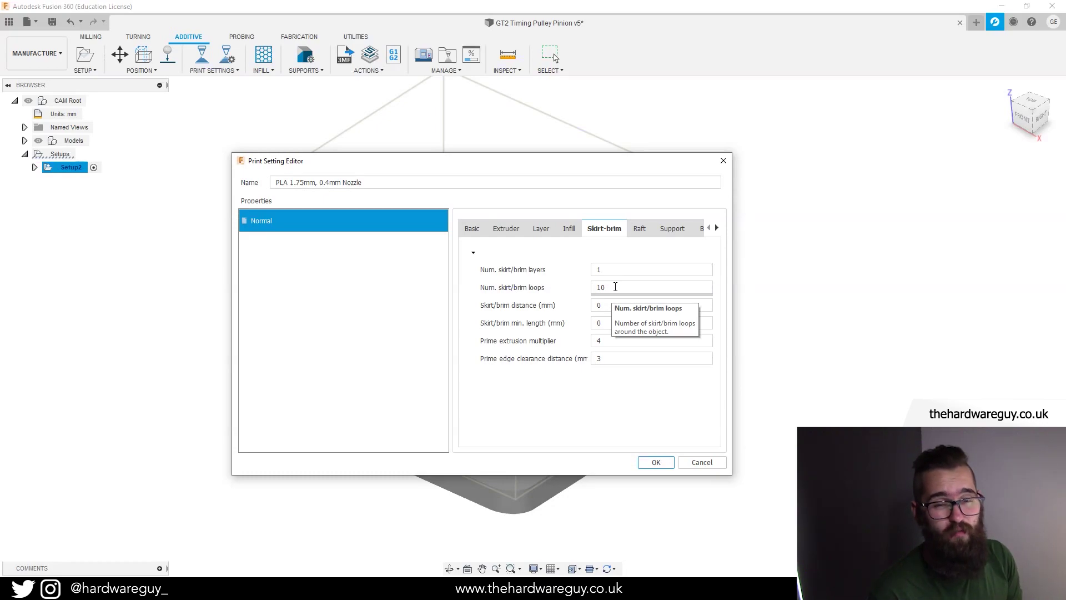
{"action": "left_click", "coordinate": [613, 305]}
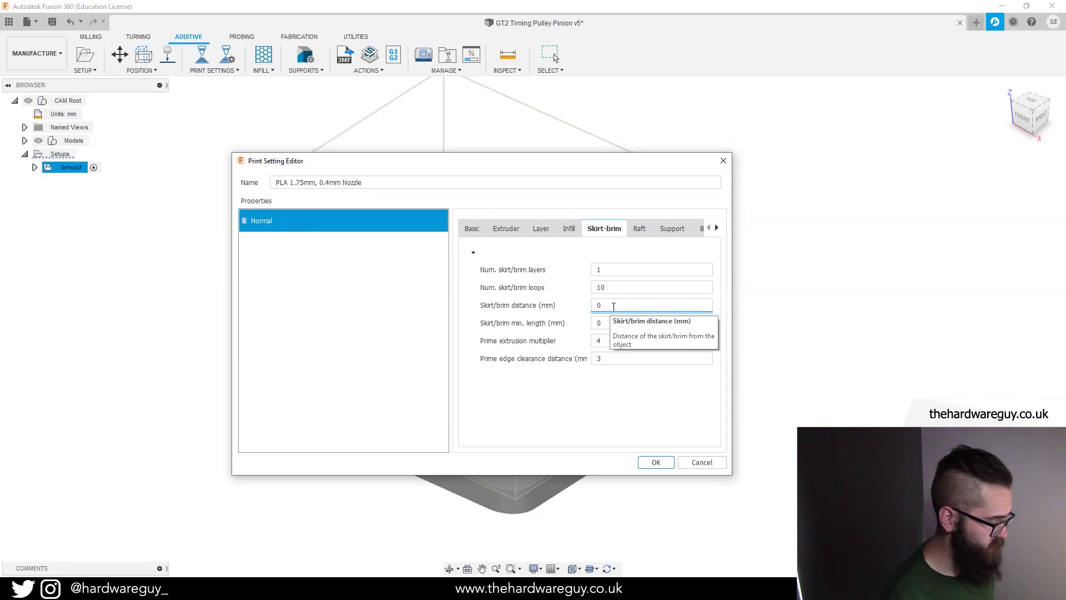
{"action": "key", "text": "BackSpace"}
{"action": "type", "text": "5"}
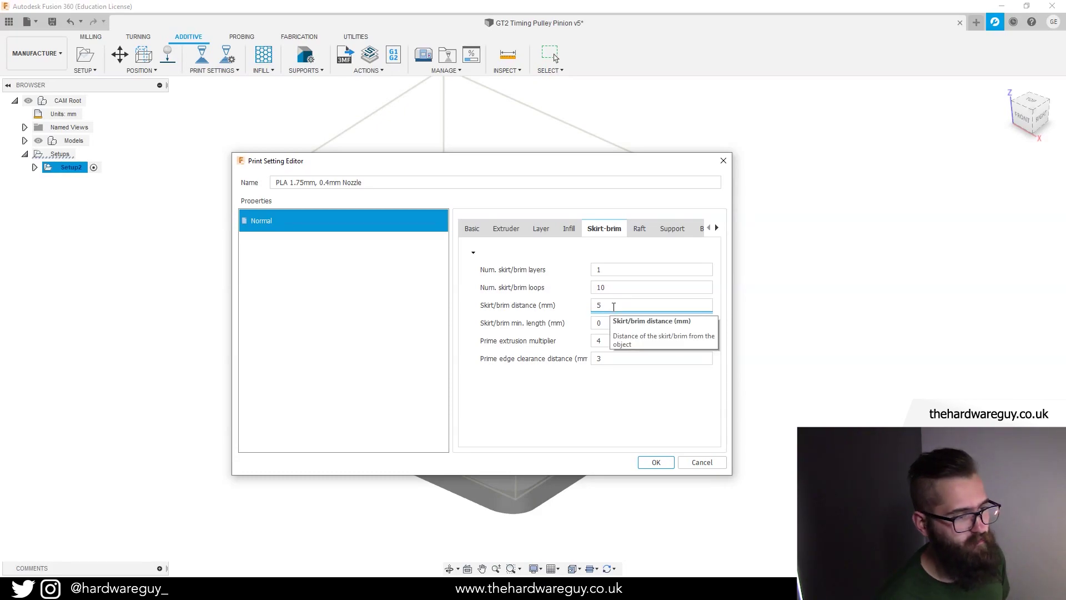
Look through the Raft, Support and Bridging tabs and display the Cooling tab
{"action": "left_click", "coordinate": [638, 232]}
{"action": "scroll", "coordinate": [565, 314], "scroll_direction": "down", "scroll_amount": 3}
{"action": "scroll", "coordinate": [565, 318], "scroll_direction": "up", "scroll_amount": 3}
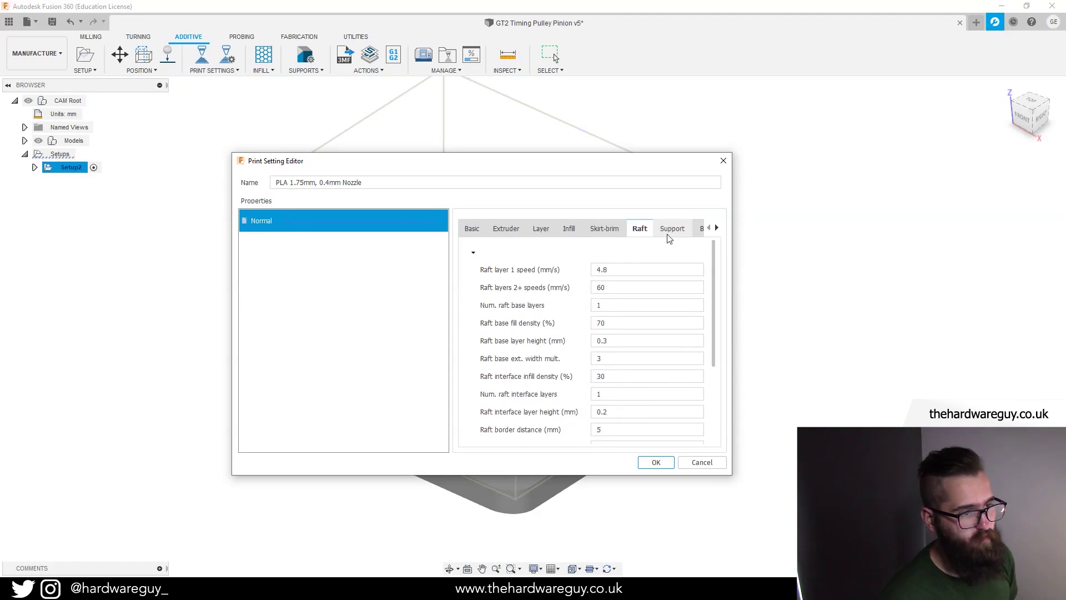
{"action": "left_click", "coordinate": [672, 228]}
{"action": "left_click", "coordinate": [701, 229]}
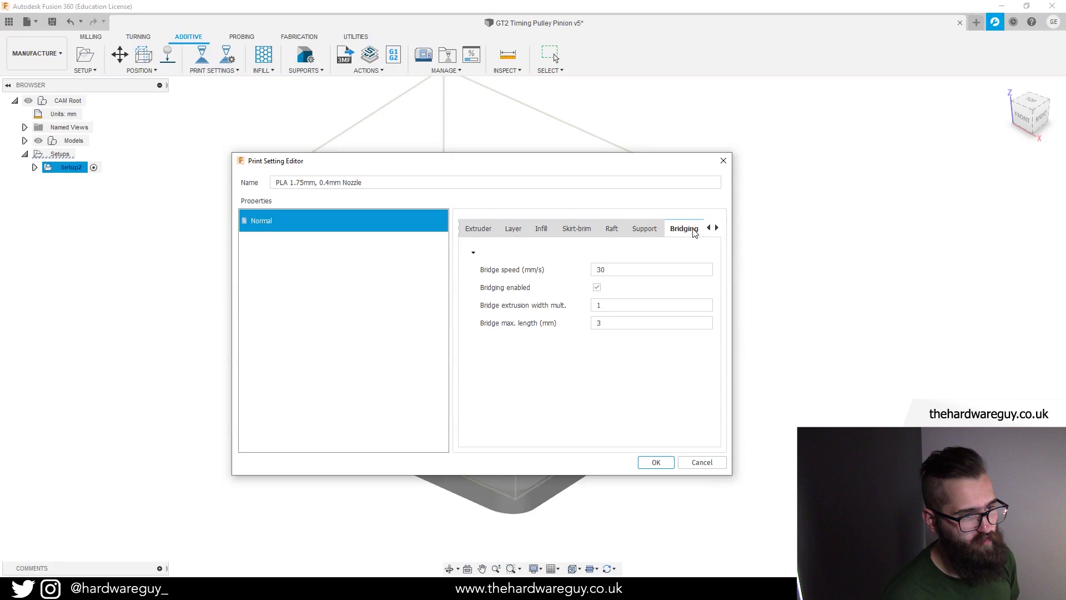
{"action": "left_click", "coordinate": [716, 228]}
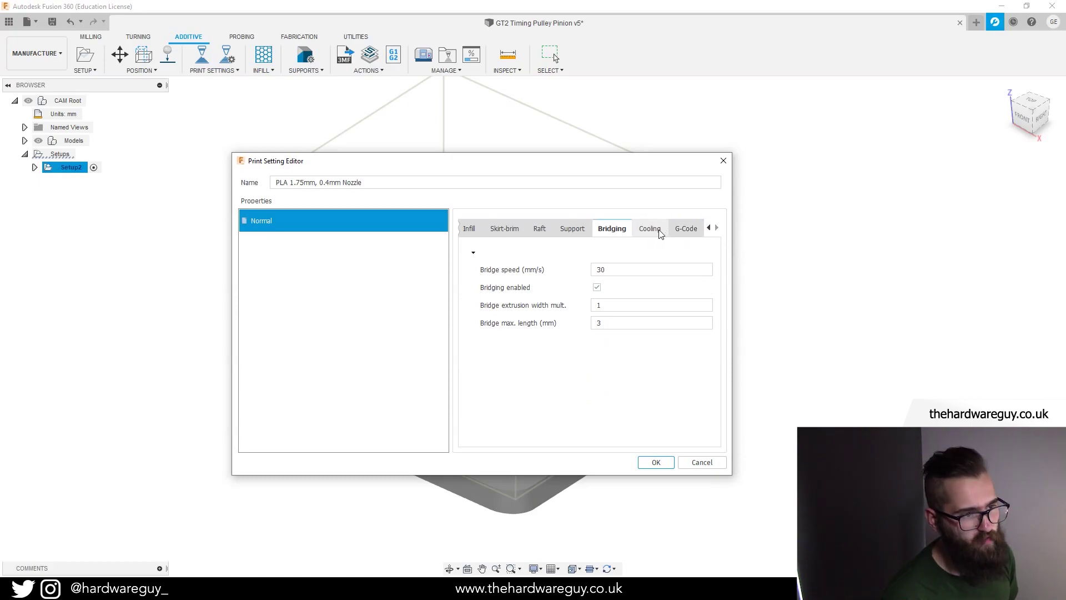
{"action": "left_click", "coordinate": [661, 231]}
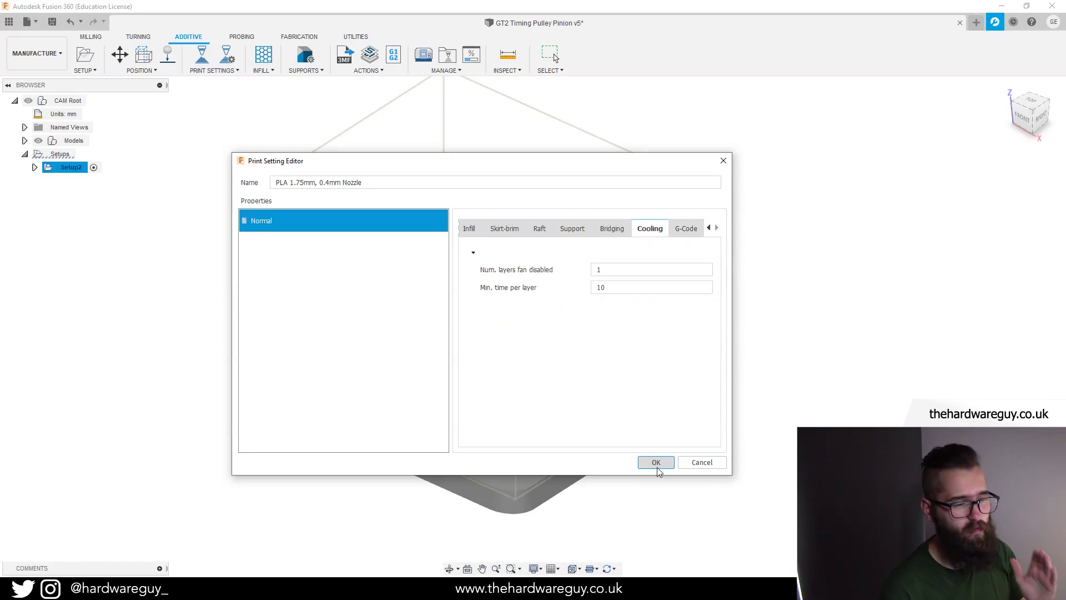
{"action": "left_click", "coordinate": [383, 183]}
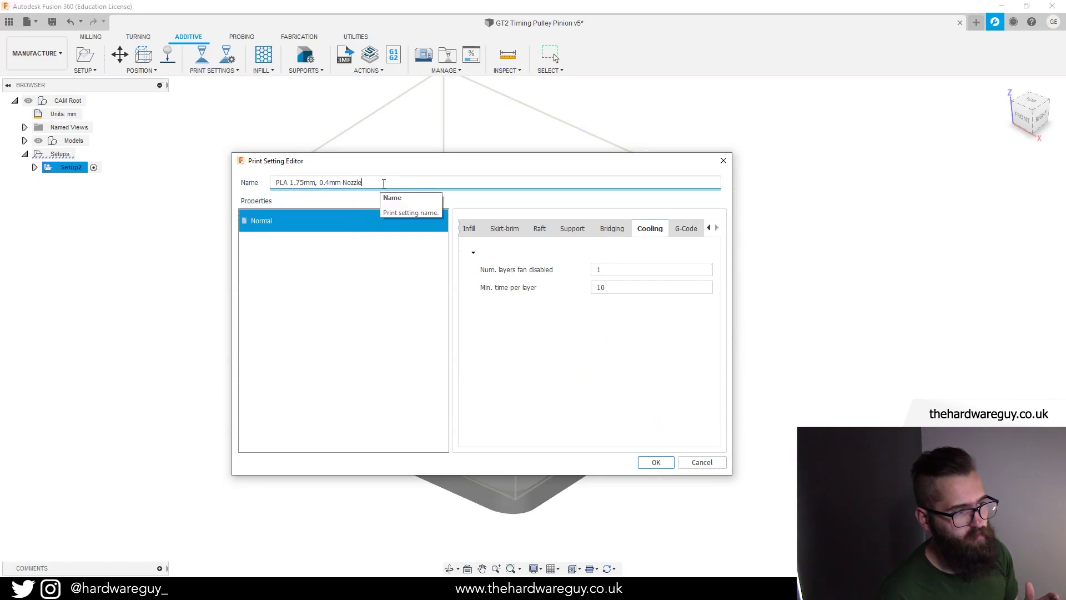
Close the editor and set Honeycomb infill pattern with 50% sparse infill density
{"action": "left_click", "coordinate": [655, 462]}
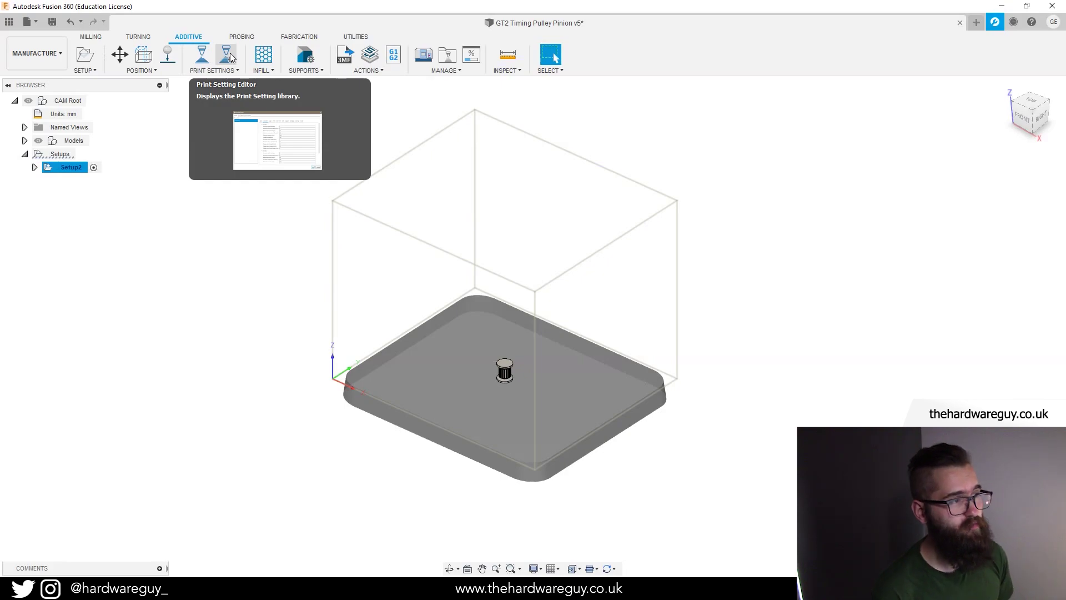
{"action": "left_click", "coordinate": [269, 58]}
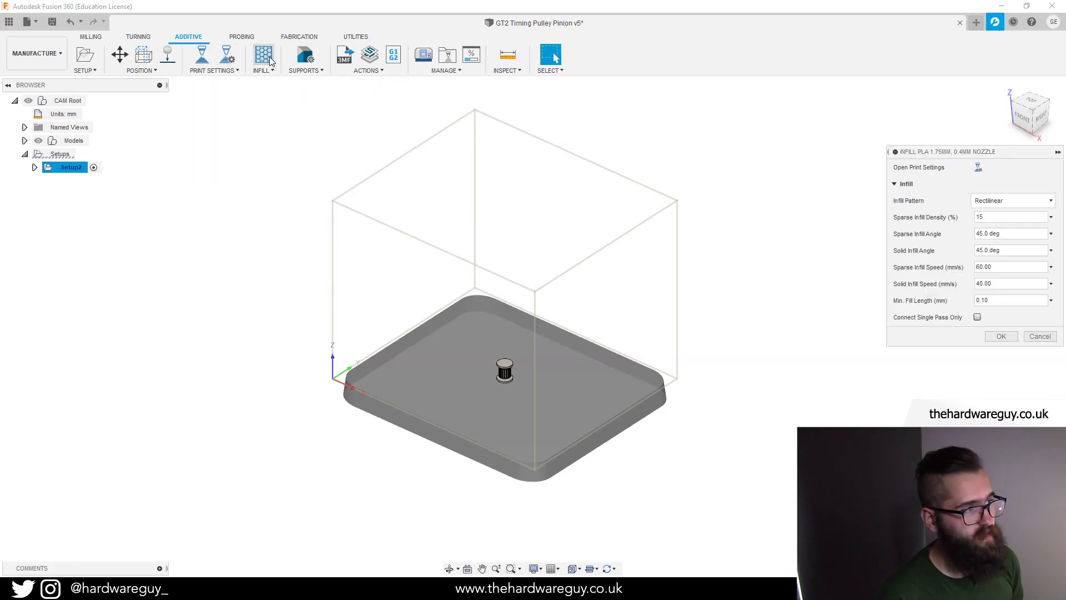
{"action": "left_click", "coordinate": [984, 203]}
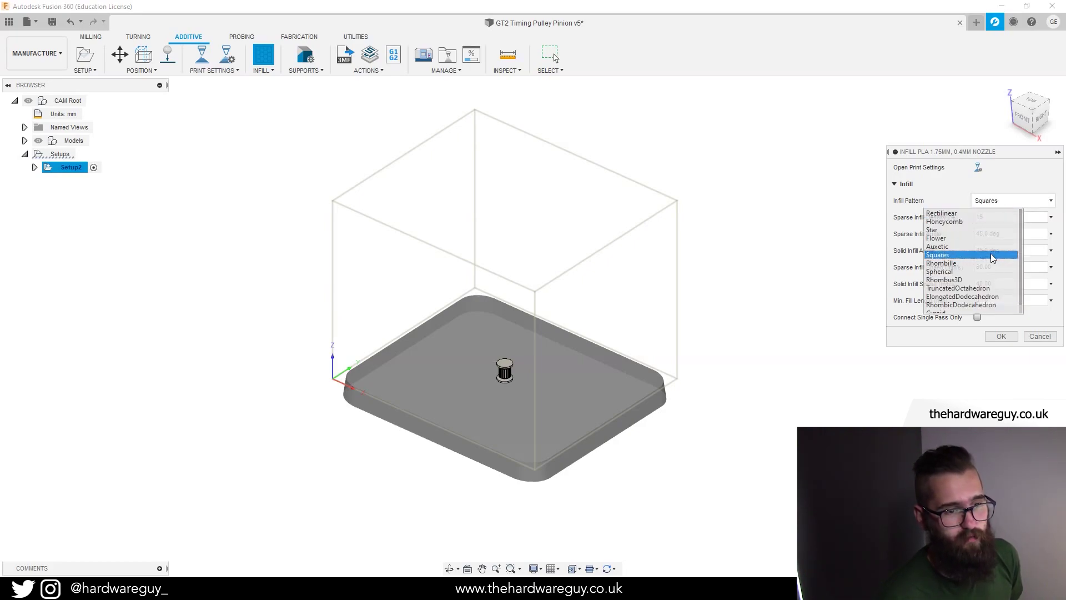
{"action": "left_click", "coordinate": [998, 222]}
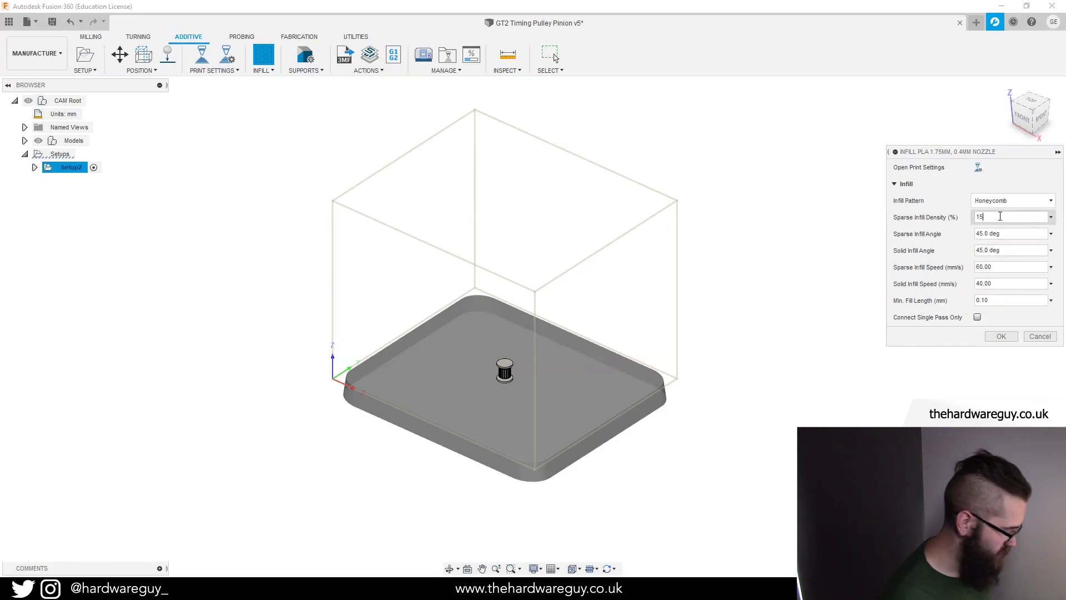
{"action": "key", "text": "BackSpace"}
{"action": "key", "text": "BackSpace"}
{"action": "type", "text": "50"}
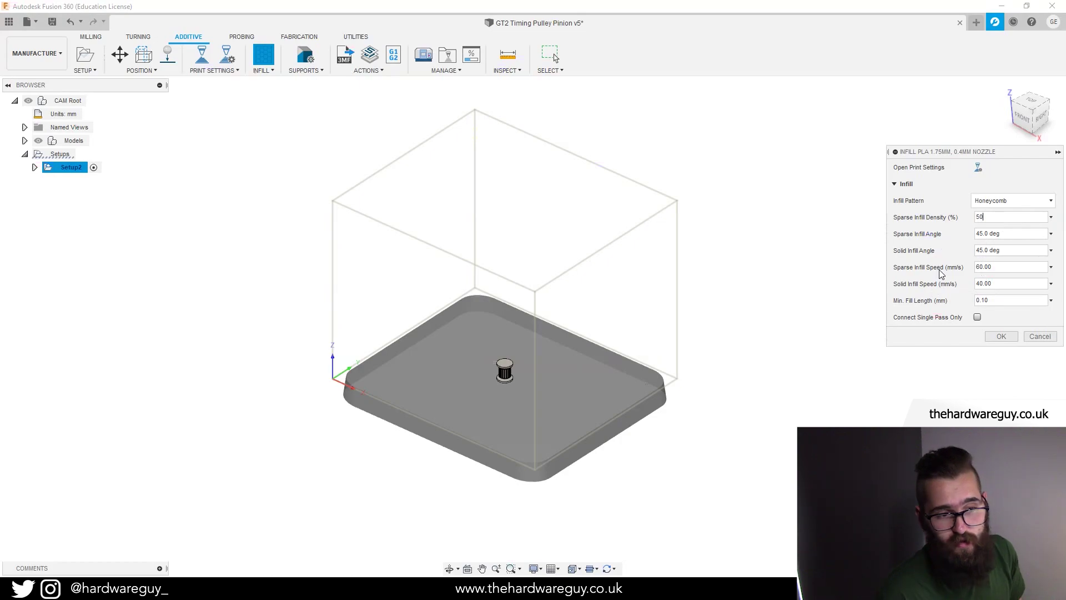
{"action": "left_click", "coordinate": [1001, 338]}
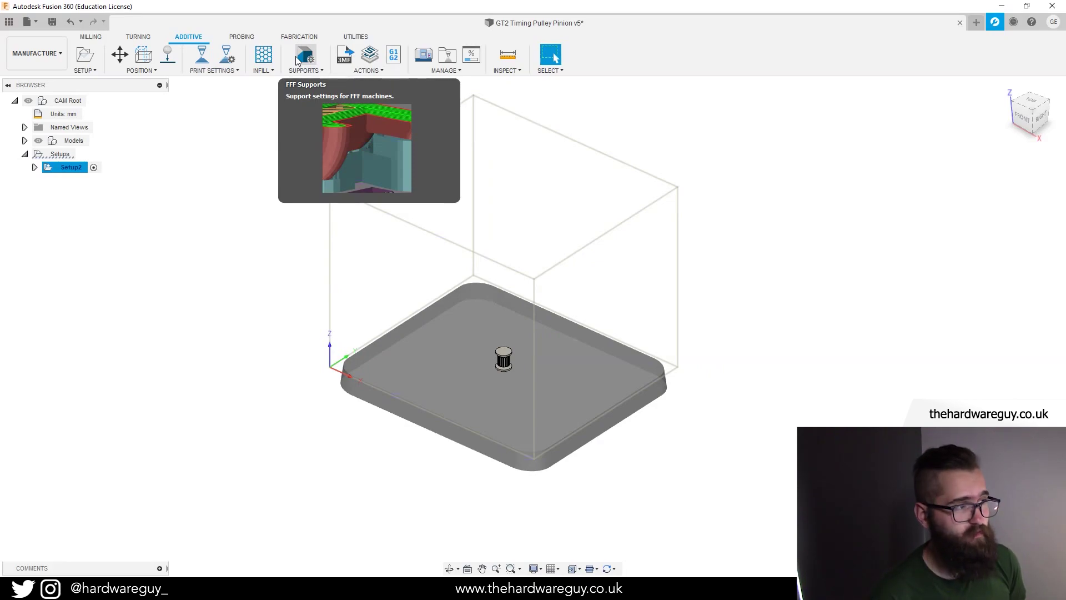
Uncheck Enable Supports in the Supports settings and confirm
{"action": "left_click", "coordinate": [298, 58]}
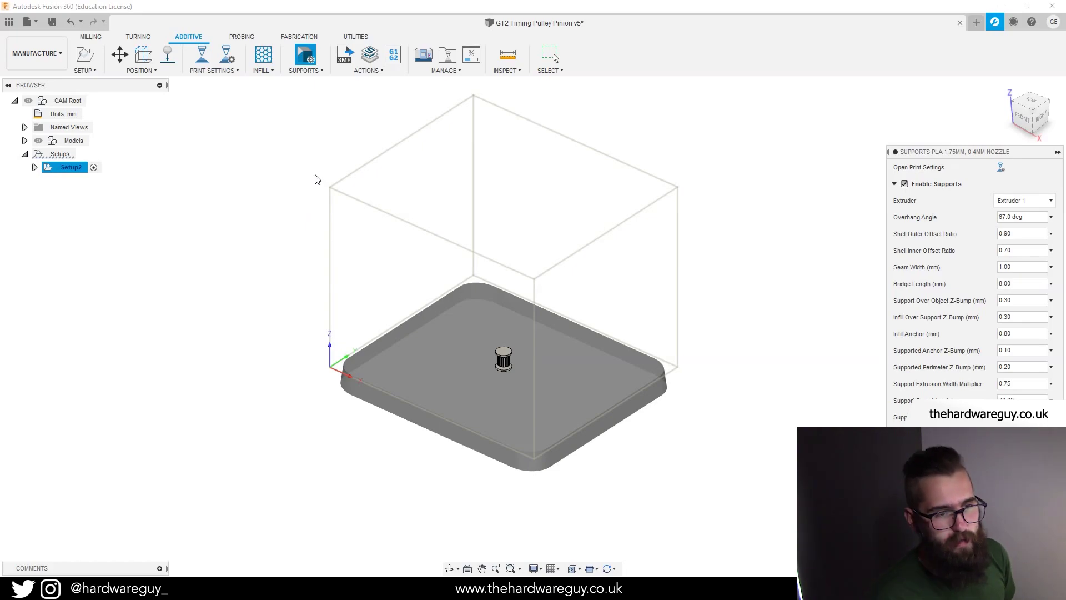
{"action": "left_click", "coordinate": [906, 186]}
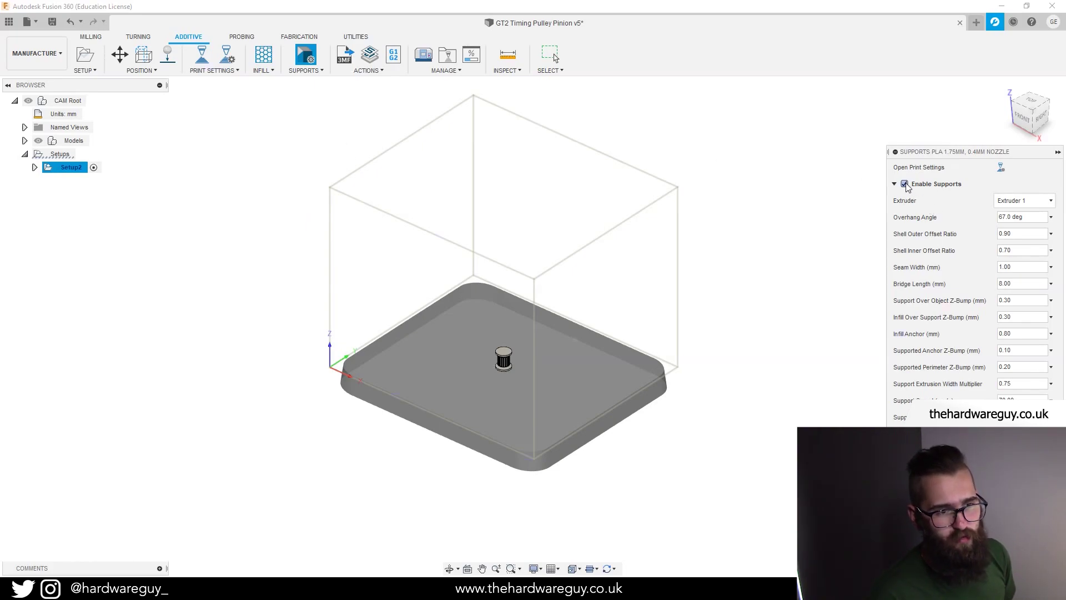
{"action": "scroll", "coordinate": [489, 378], "scroll_direction": "up", "scroll_amount": 6}
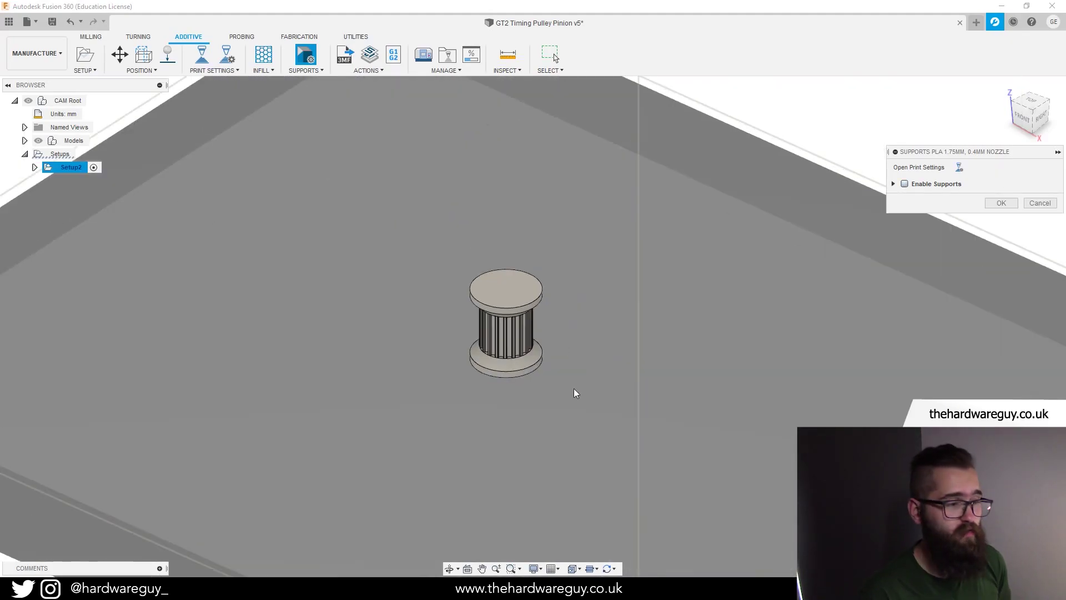
{"action": "scroll", "coordinate": [757, 320], "scroll_direction": "down", "scroll_amount": 6}
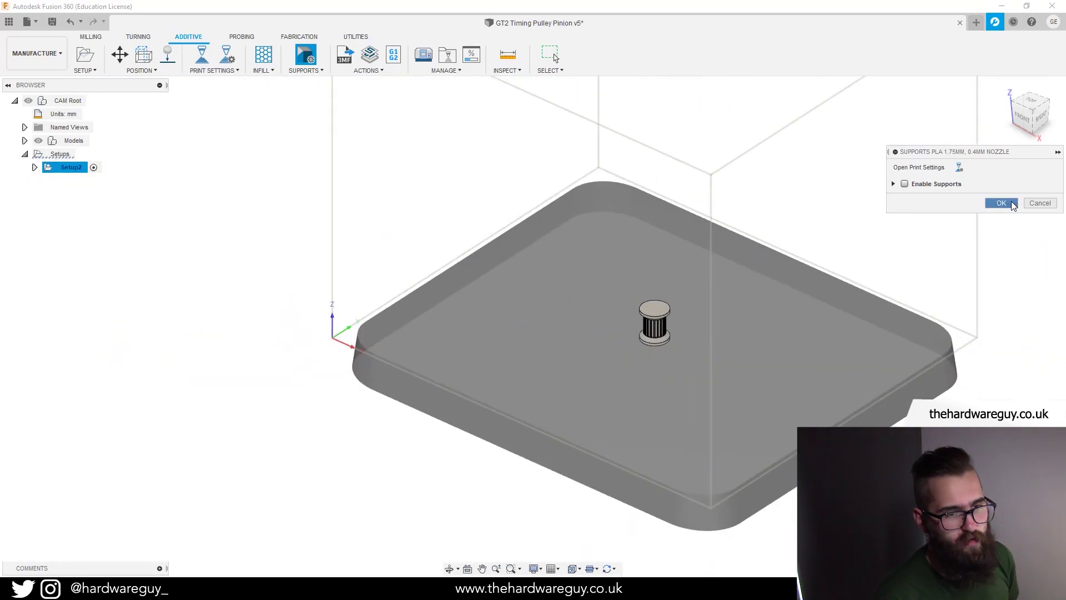
{"action": "left_click", "coordinate": [1001, 203]}
{"action": "scroll", "coordinate": [827, 323], "scroll_direction": "down", "scroll_amount": 3}
{"action": "middle_click_drag", "start_coordinate": [859, 321], "coordinate": [826, 361], "text": "shift"}
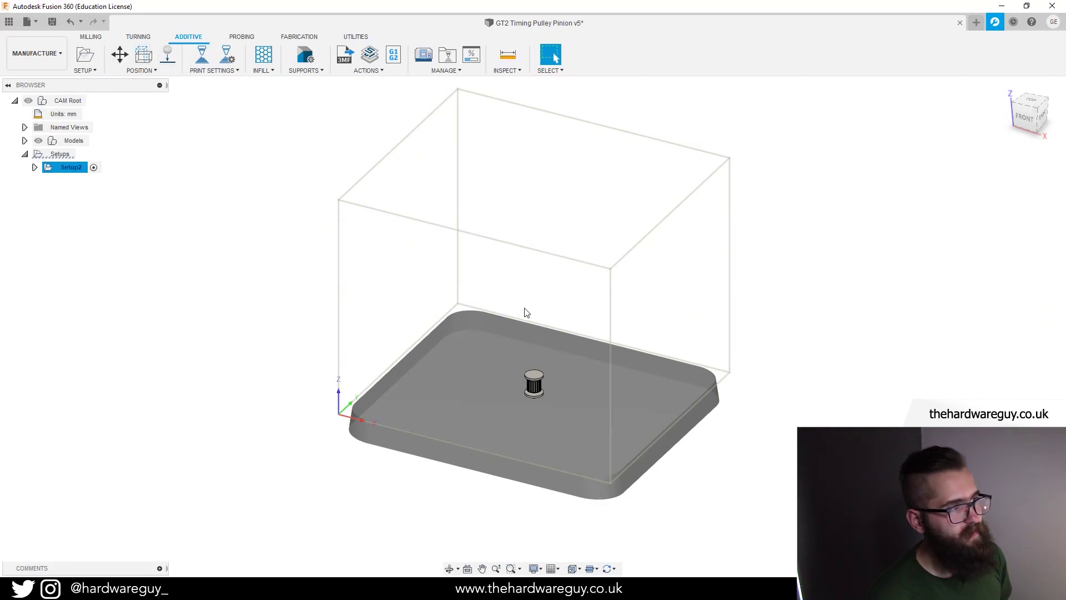
Calculate the pulley's additive toolpath for the print simulation
{"action": "middle_click_drag", "start_coordinate": [316, 237], "coordinate": [312, 262]}
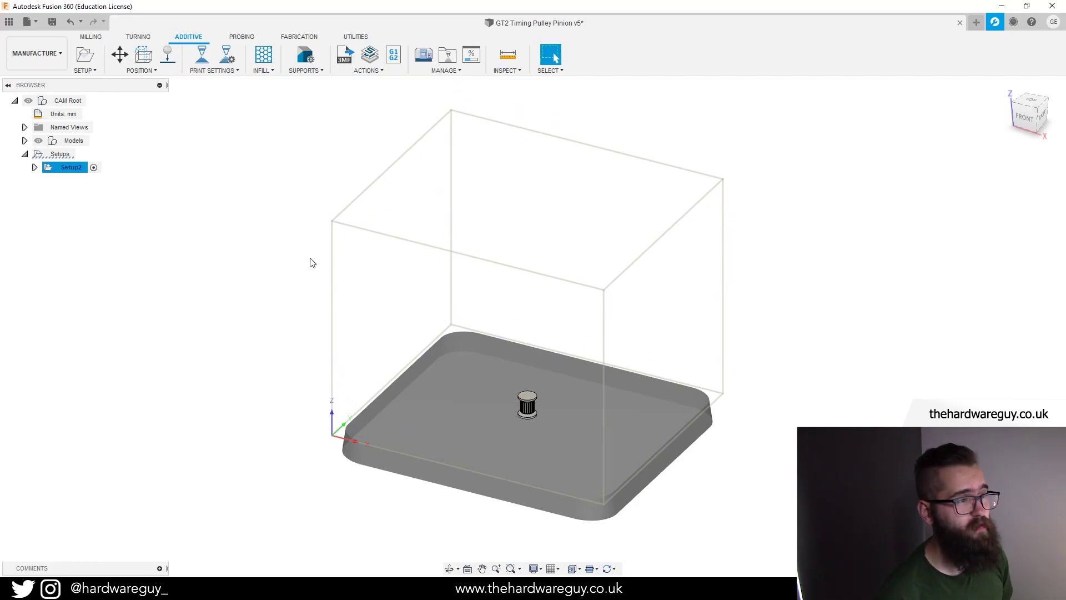
{"action": "left_click", "coordinate": [369, 72]}
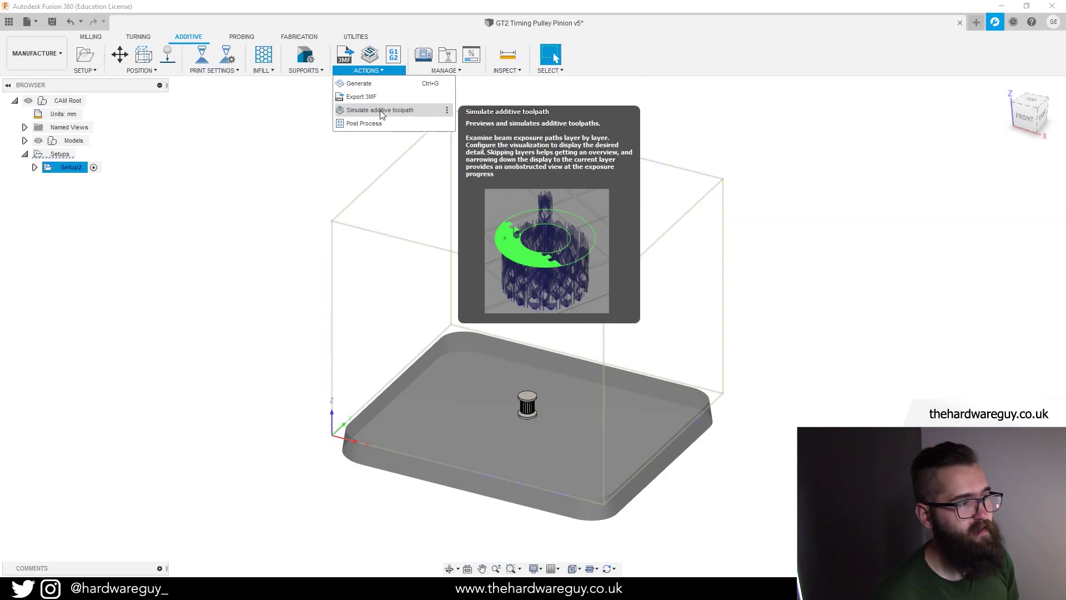
{"action": "left_click", "coordinate": [381, 111]}
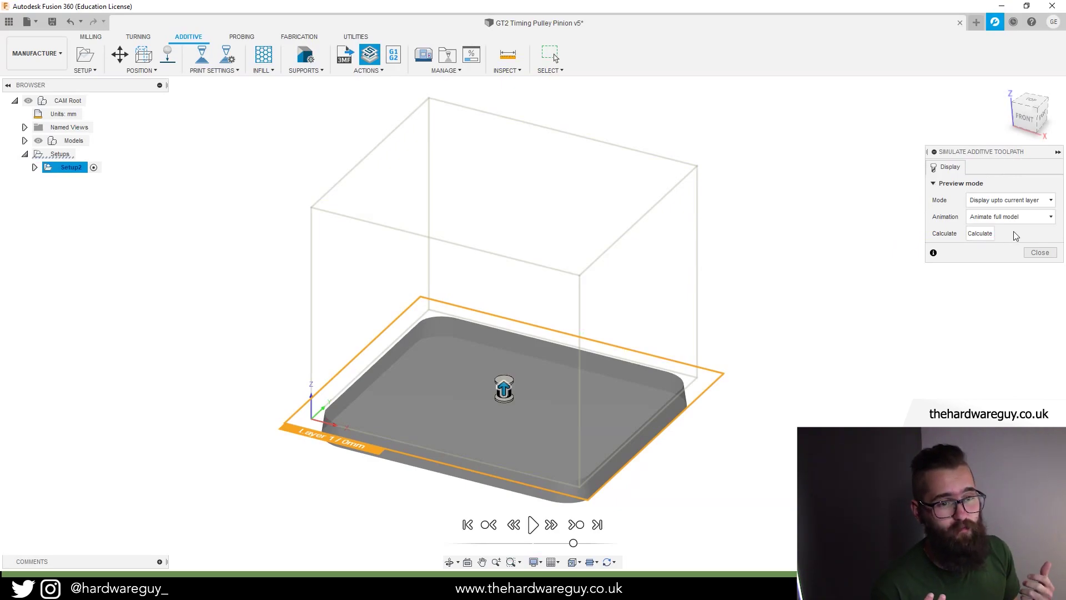
{"action": "left_click", "coordinate": [981, 234]}
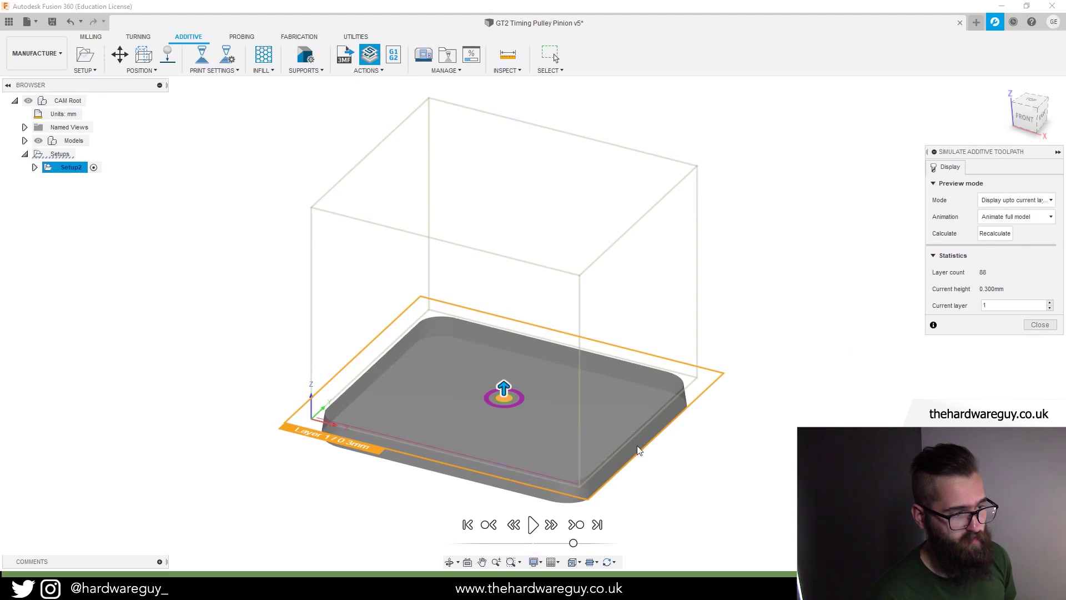
Play the print preview layer by layer through layer 88 (17.7 mm), then close the simulation
{"action": "scroll", "coordinate": [650, 454], "scroll_direction": "up", "scroll_amount": 2}
{"action": "scroll", "coordinate": [648, 452], "scroll_direction": "up", "scroll_amount": 3}
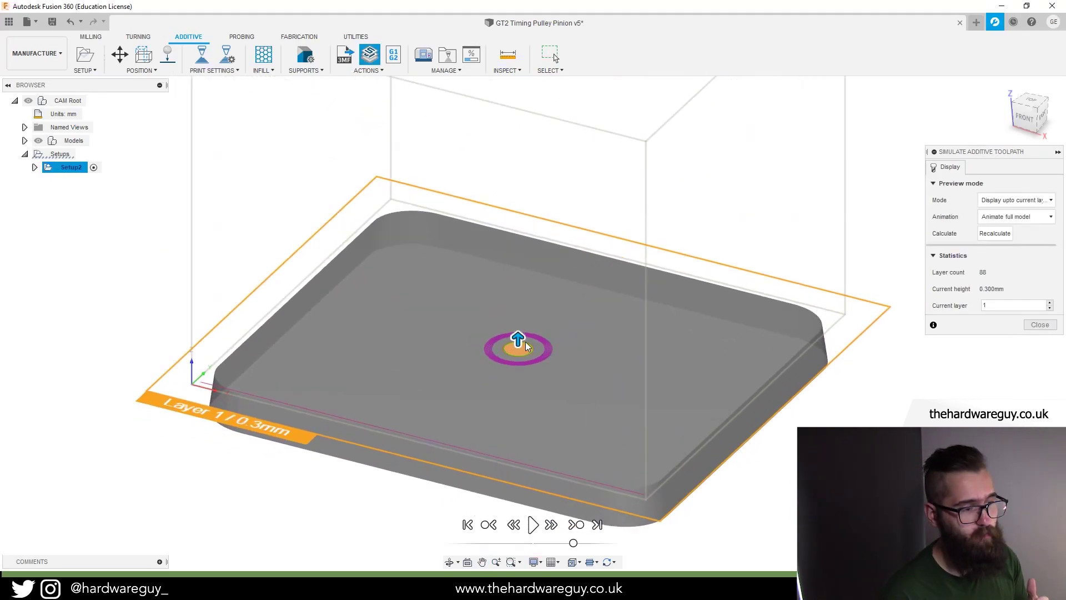
{"action": "mouse_move", "coordinate": [517, 337]}
{"action": "left_mouse_down"}
{"action": "mouse_move", "coordinate": [526, 339]}
{"action": "mouse_move", "coordinate": [519, 294]}
{"action": "mouse_move", "coordinate": [519, 340]}
{"action": "left_mouse_up"}
{"action": "left_click", "coordinate": [533, 525]}
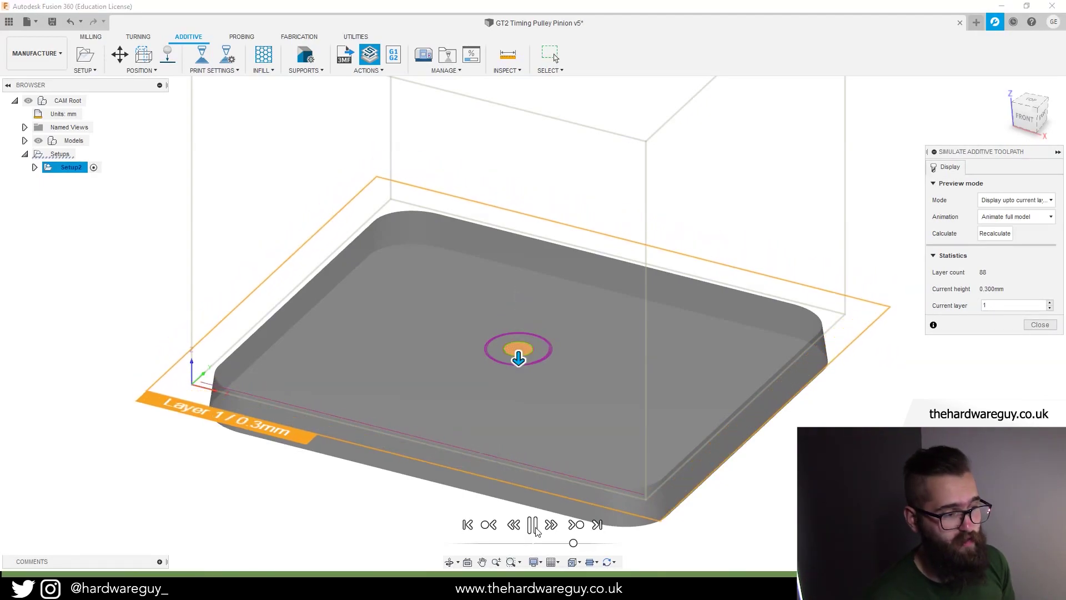
{"action": "scroll", "coordinate": [714, 411], "scroll_direction": "up", "scroll_amount": 3}
{"action": "middle_click_drag", "start_coordinate": [357, 292], "coordinate": [523, 308]}
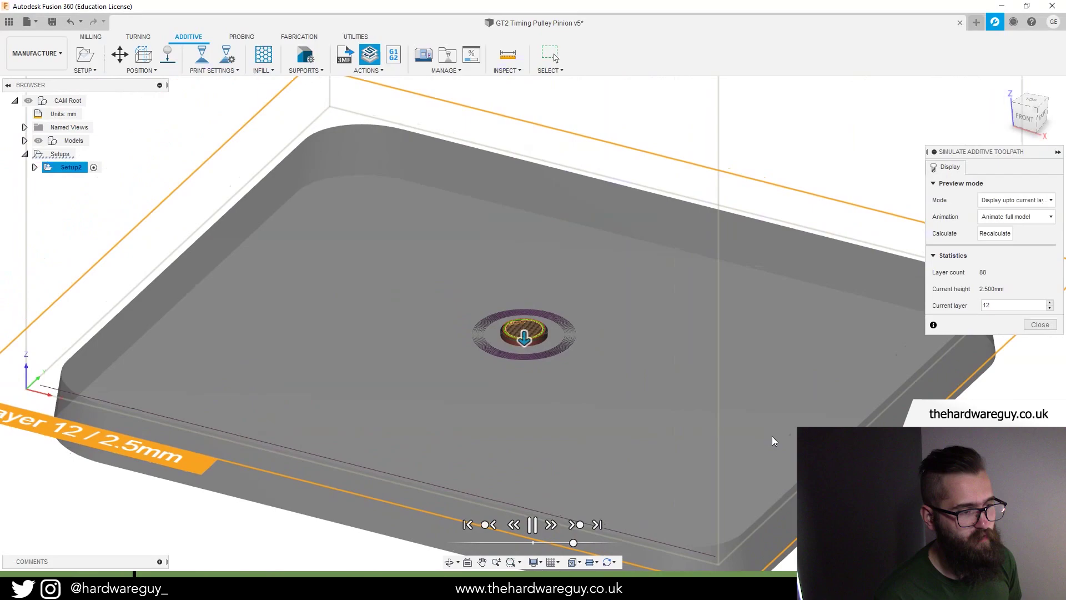
{"action": "scroll", "coordinate": [523, 308], "scroll_direction": "up", "scroll_amount": 2}
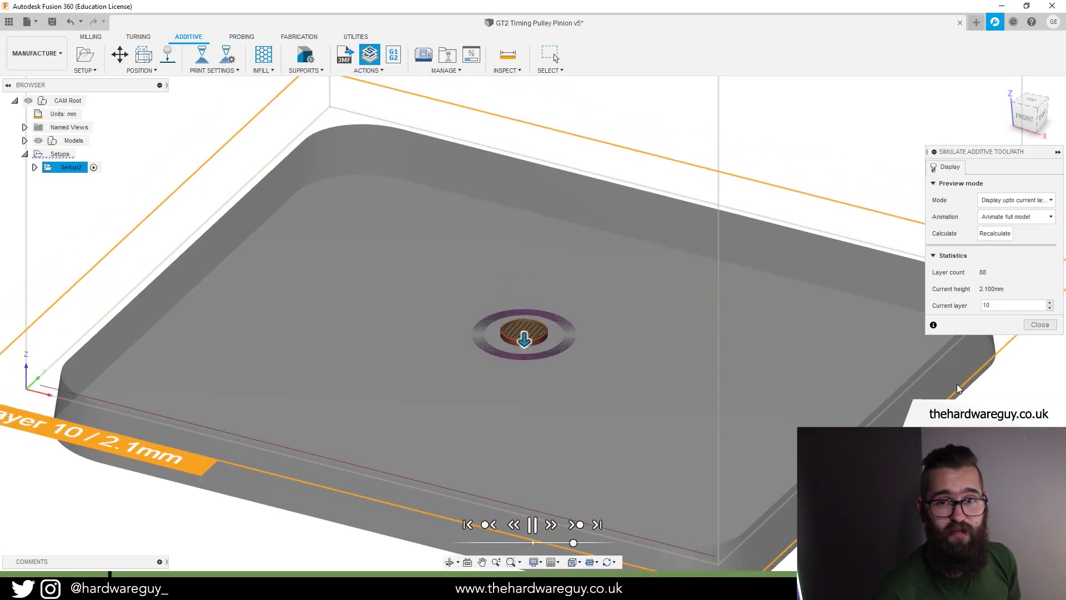
{"action": "left_click", "coordinate": [536, 521]}
{"action": "left_click", "coordinate": [551, 525]}
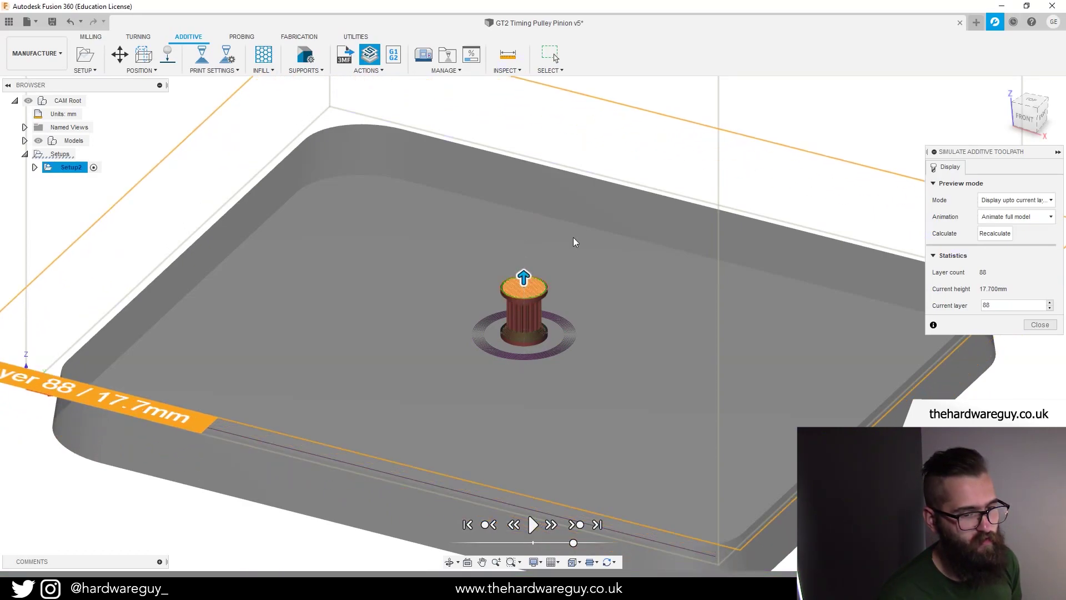
{"action": "left_click", "coordinate": [1040, 325]}
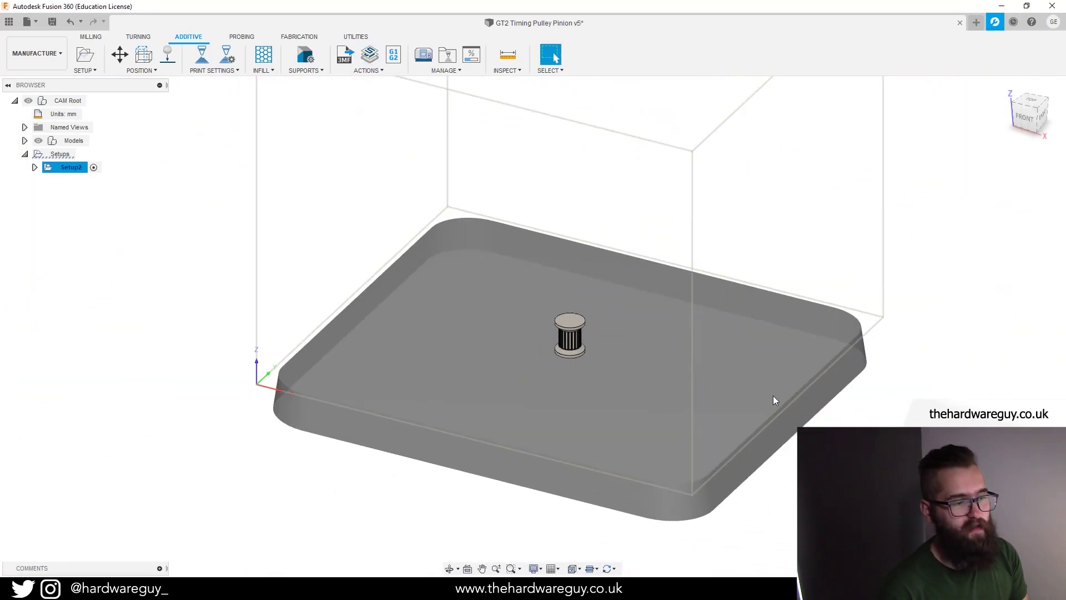
{"action": "middle_click_drag", "start_coordinate": [775, 400], "coordinate": [767, 438], "text": "shift"}
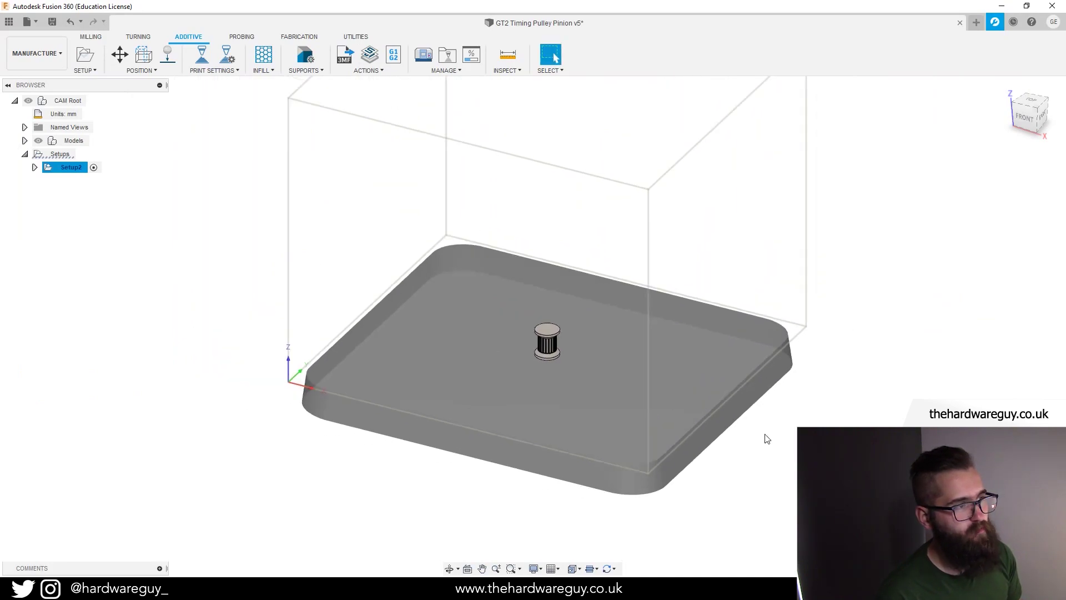
{"action": "left_click", "coordinate": [370, 56]}
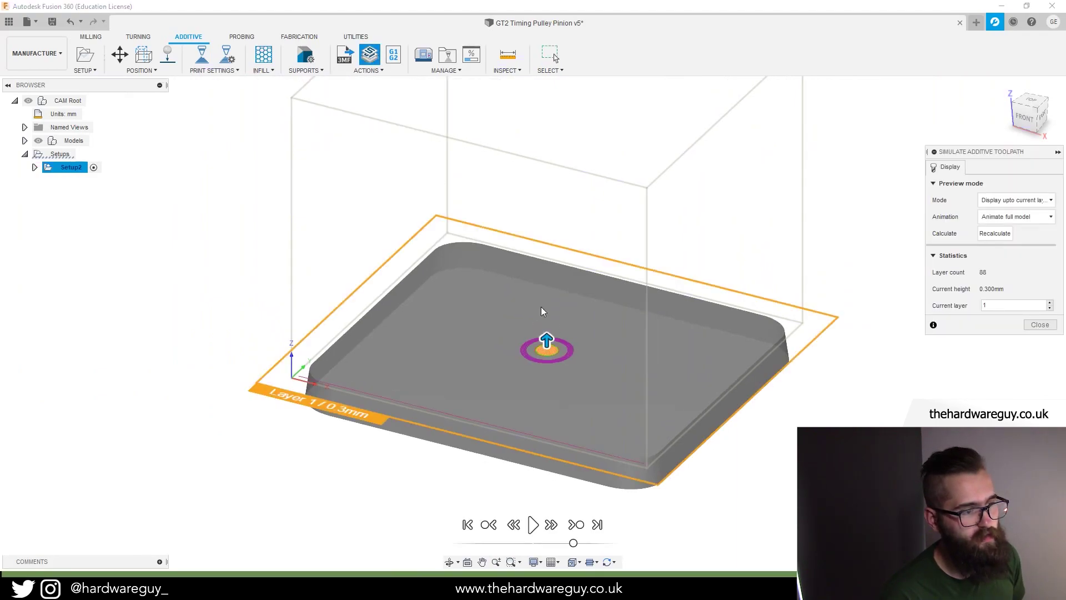
{"action": "left_click_drag", "start_coordinate": [556, 333], "coordinate": [566, 285]}
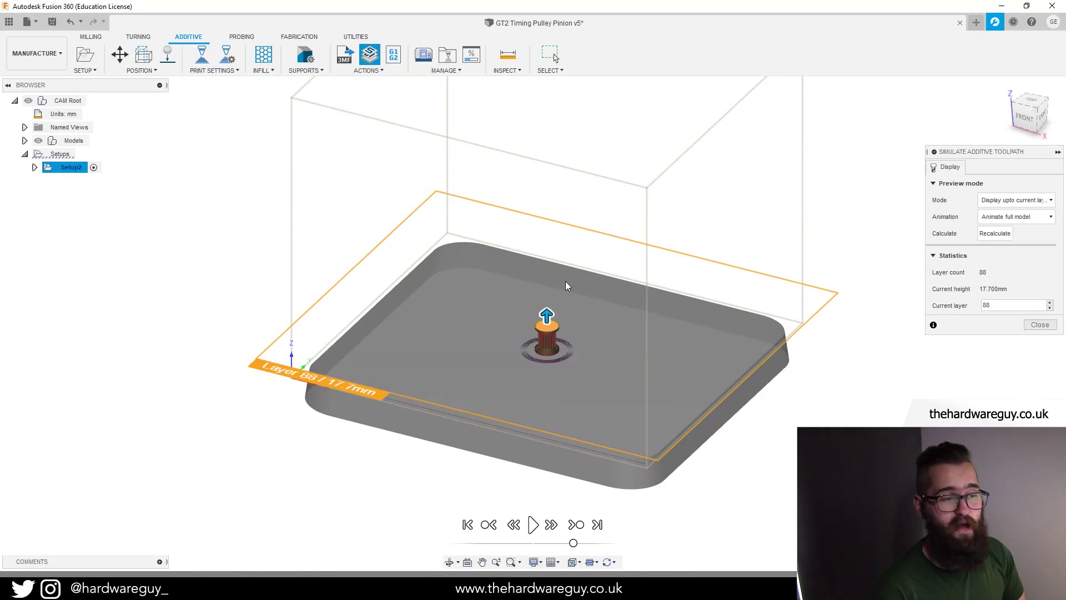
{"action": "key", "text": "Escape"}
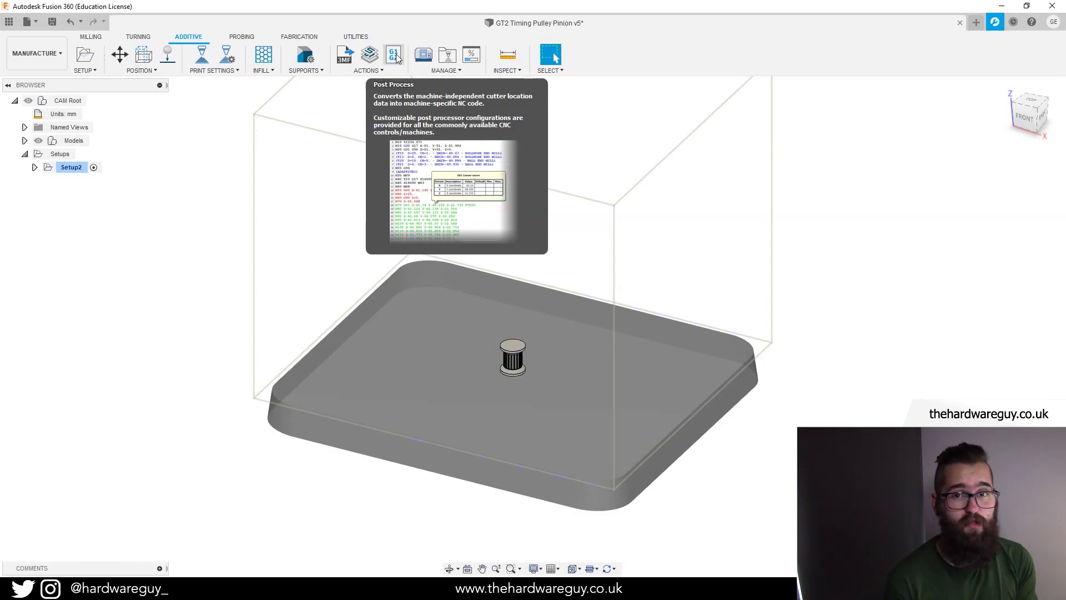
Launch Post Process for the pulley's print setup, opening the online Post Library
{"action": "left_click", "coordinate": [398, 58]}
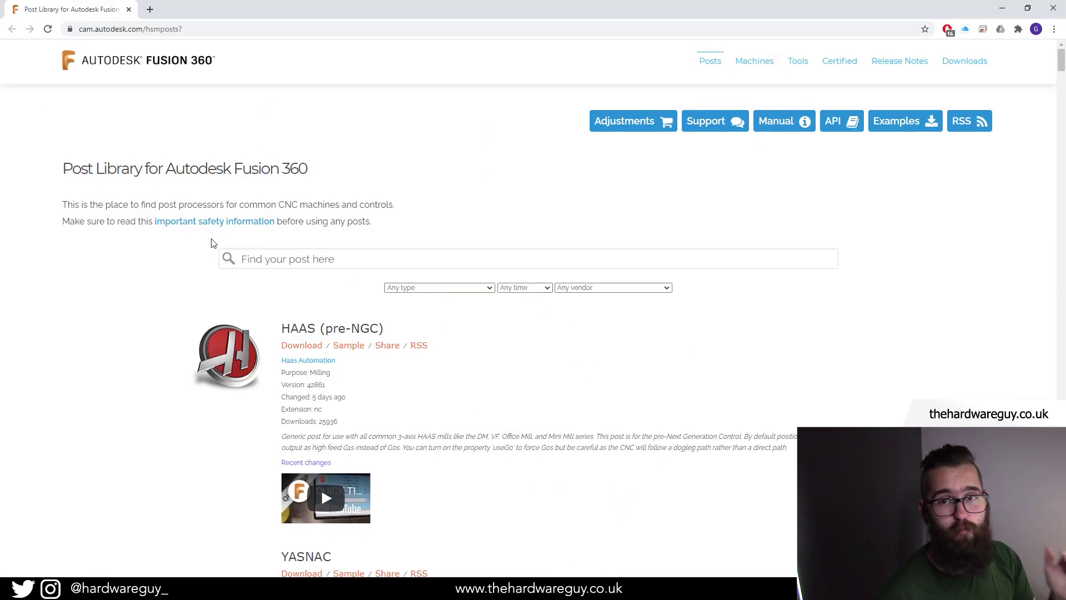
Search the Post Library for 'prusa' and download the Prusa FFF Machine post
{"action": "scroll", "coordinate": [257, 241], "scroll_direction": "down", "scroll_amount": 20}
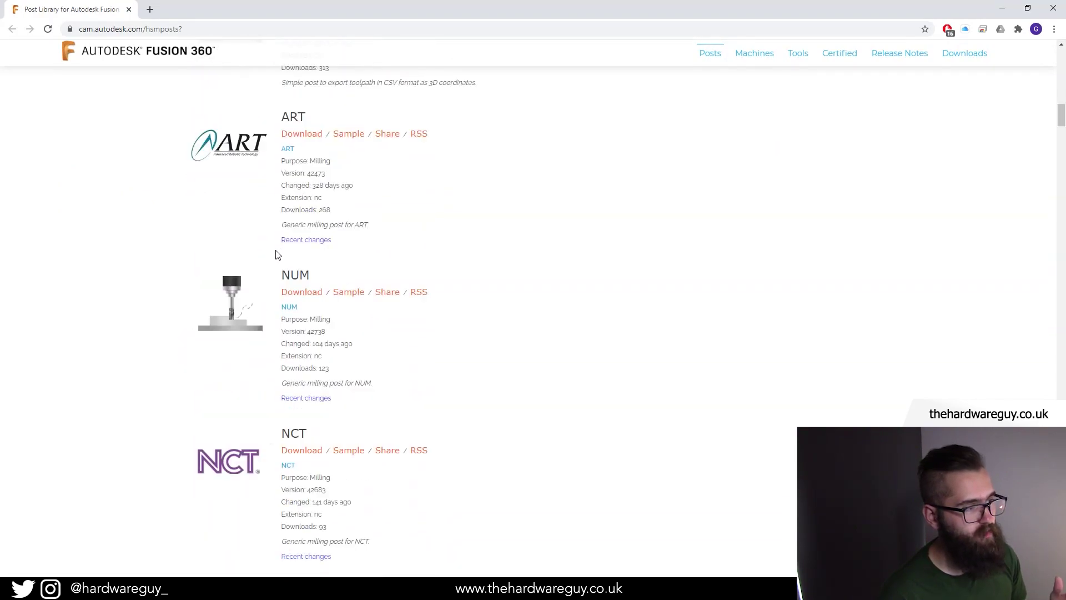
{"action": "scroll", "coordinate": [133, 327], "scroll_direction": "up", "scroll_amount": 20}
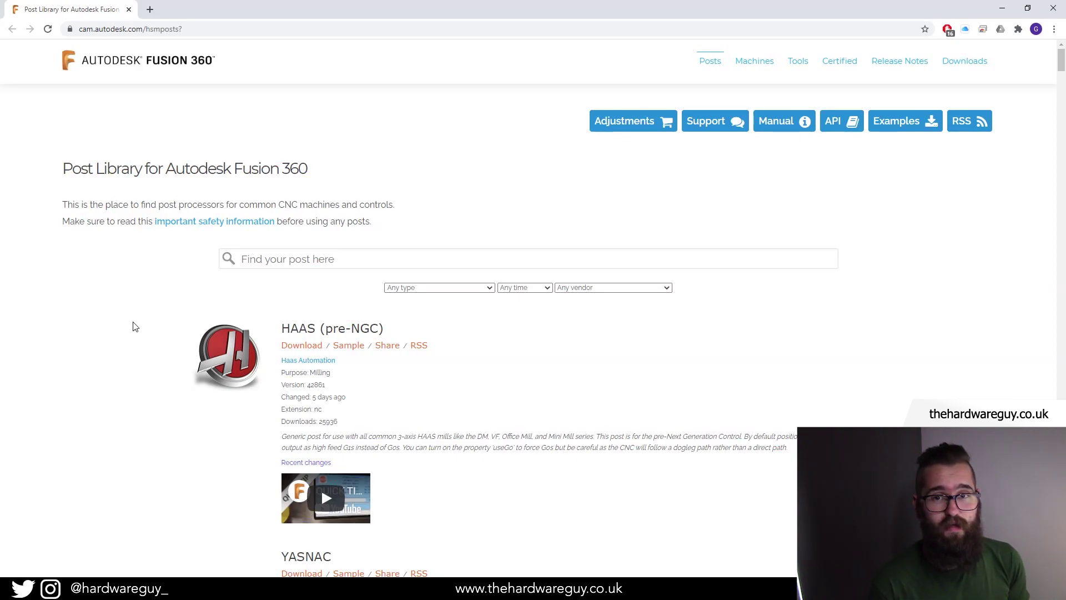
{"action": "left_click", "coordinate": [320, 265]}
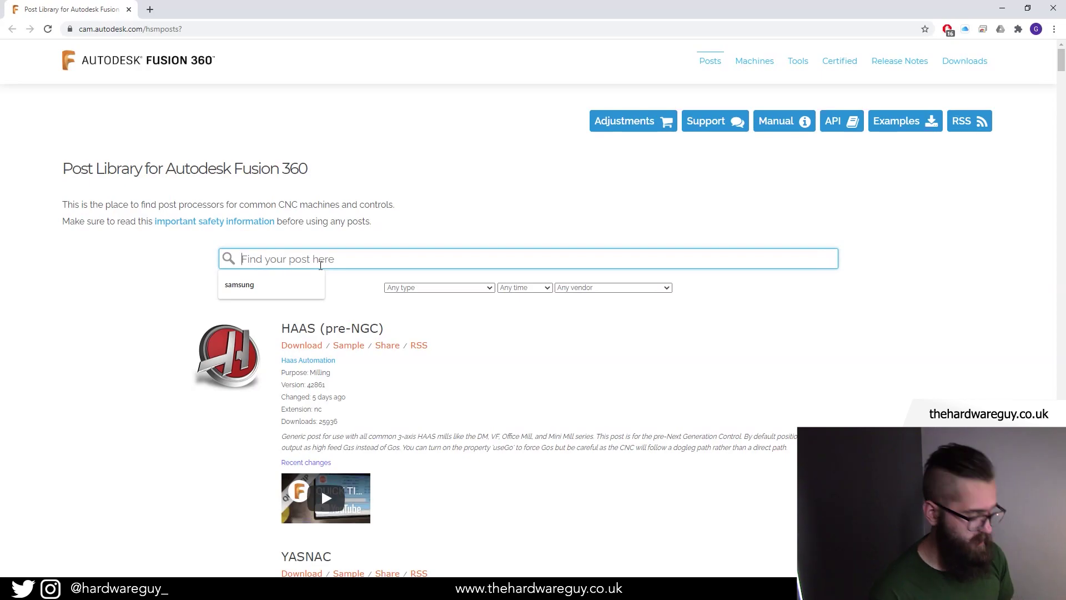
{"action": "type", "text": "prusa"}
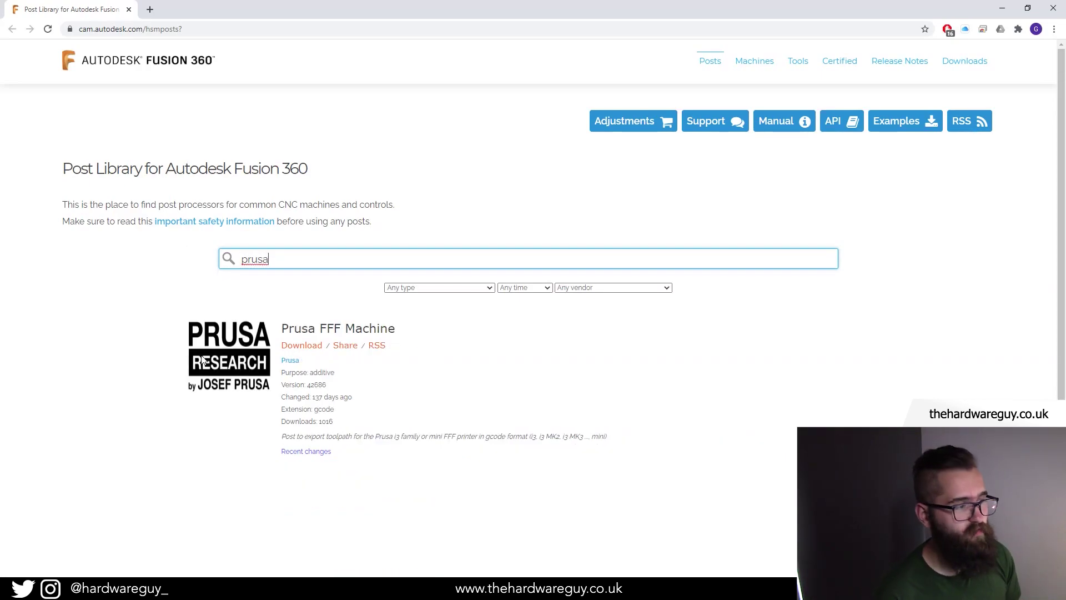
{"action": "left_click", "coordinate": [316, 348]}
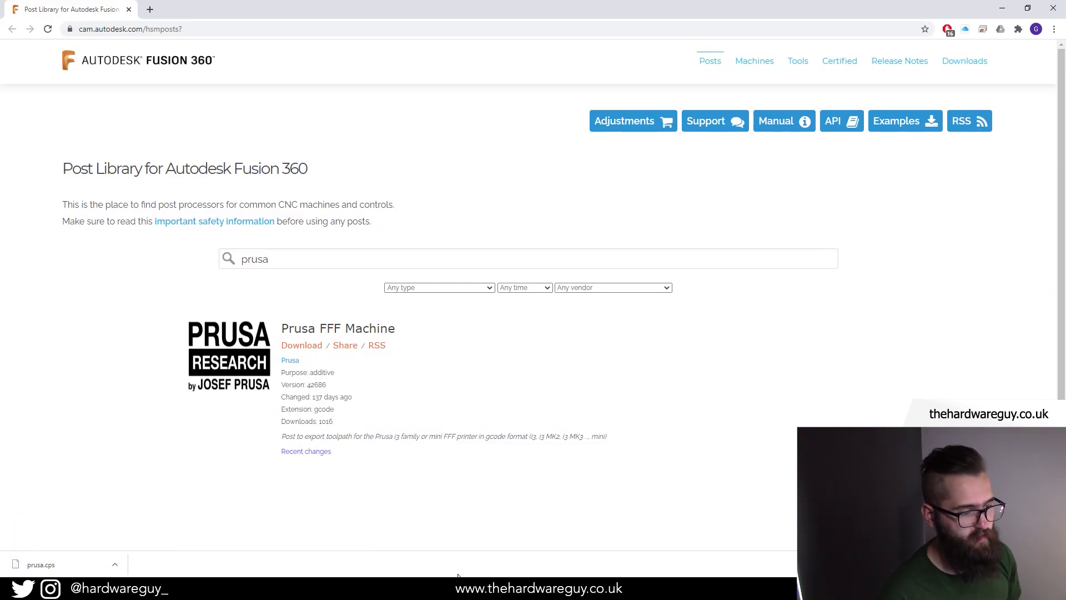
Copy the Post Process Configuration Folder path, then open File Explorer with Win+E
{"action": "mouse_move", "coordinate": [449, 588]}
{"action": "left_click", "coordinate": [449, 544]}
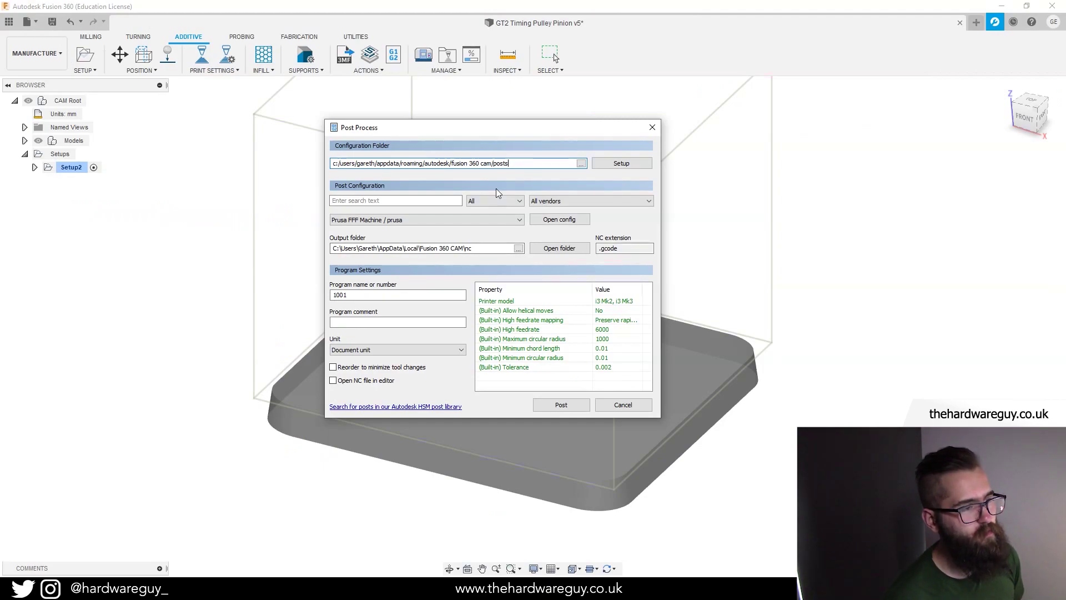
{"action": "mouse_move", "coordinate": [333, 163]}
{"action": "left_mouse_down"}
{"action": "mouse_move", "coordinate": [548, 162]}
{"action": "mouse_move", "coordinate": [329, 173]}
{"action": "left_mouse_up"}
{"action": "left_click", "coordinate": [533, 163]}
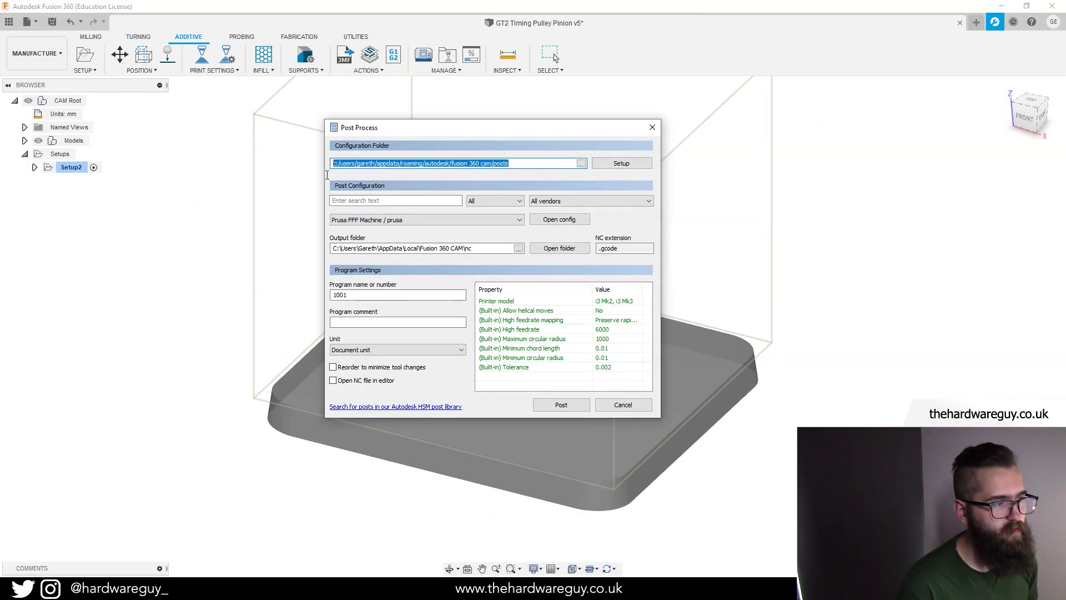
{"action": "left_click", "coordinate": [555, 162]}
{"action": "left_click_drag", "start_coordinate": [555, 163], "coordinate": [399, 165]}
{"action": "key", "text": "ctrl+c"}
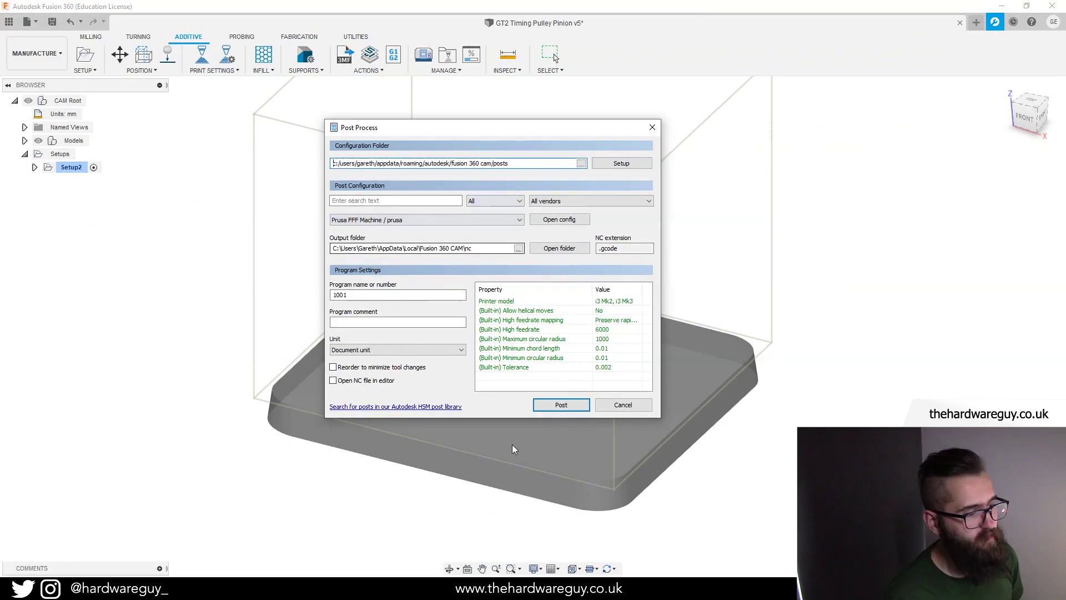
{"action": "key", "text": "super+e"}
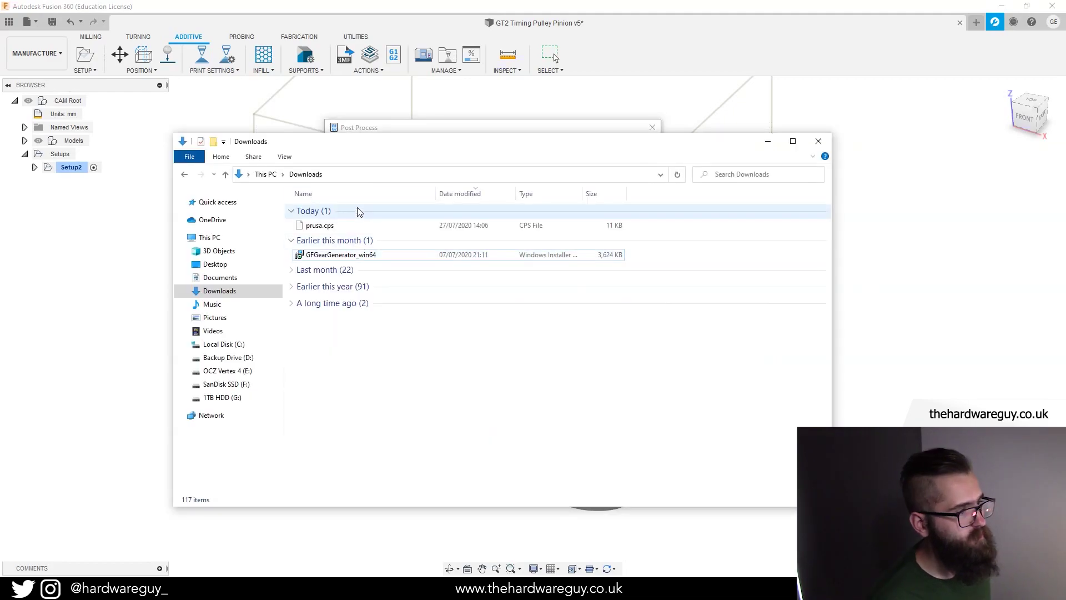
Navigate Explorer to the pasted Posts folder path, confirm prusa.cps is there, and hide Explorer
{"action": "left_click", "coordinate": [361, 227]}
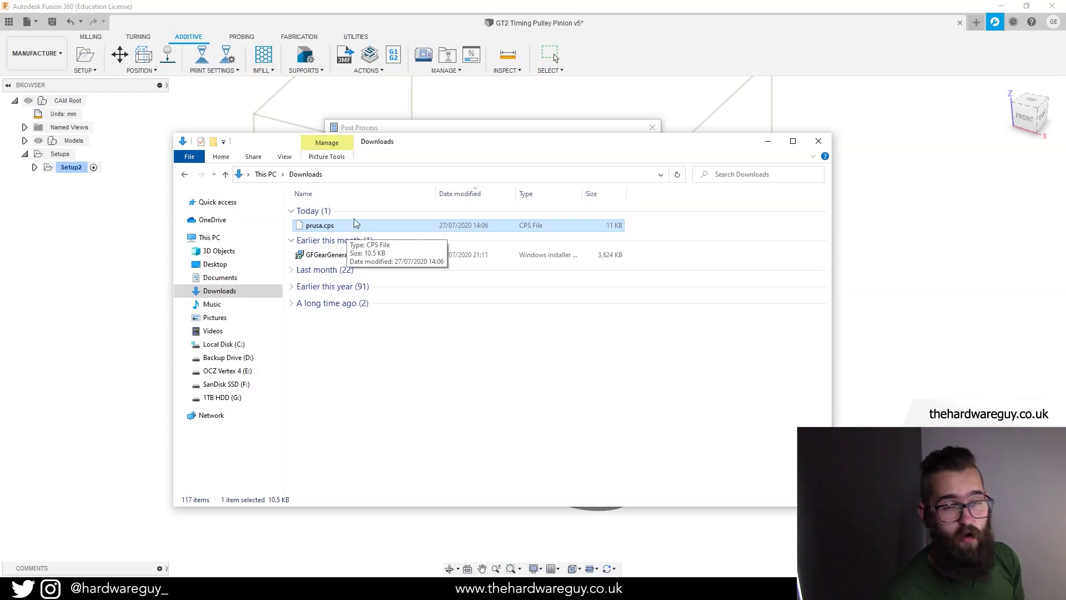
{"action": "left_click", "coordinate": [358, 176]}
{"action": "key", "text": "ctrl+v"}
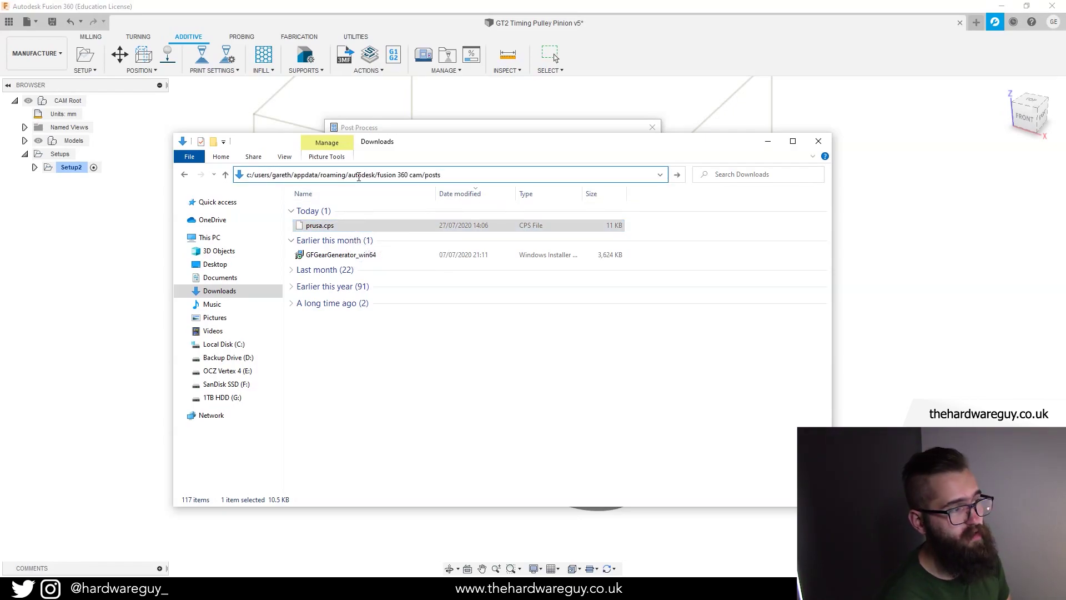
{"action": "key", "text": "Return"}
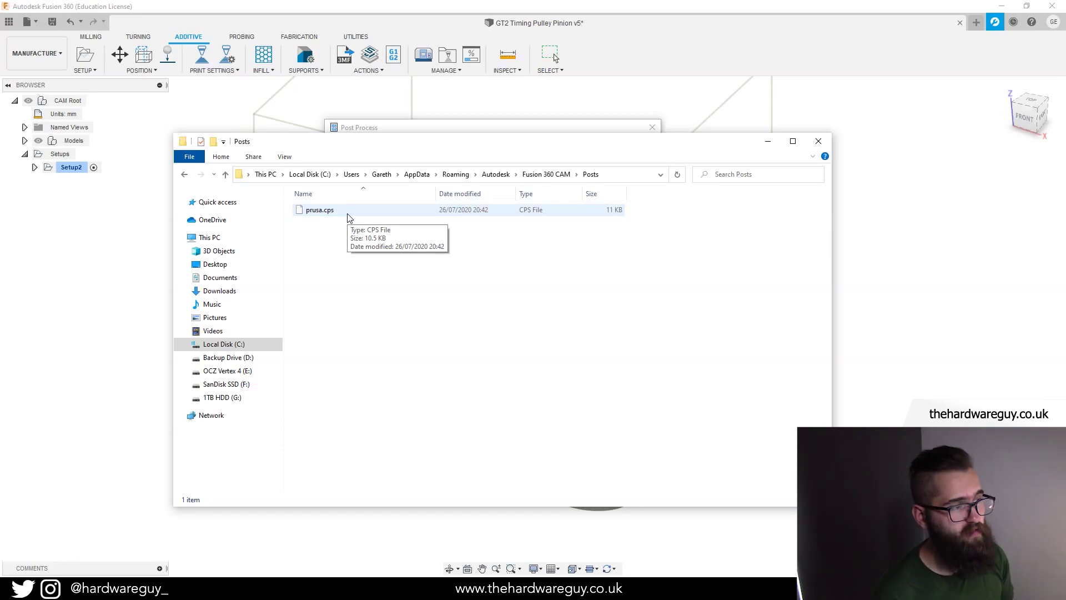
{"action": "left_click", "coordinate": [371, 216]}
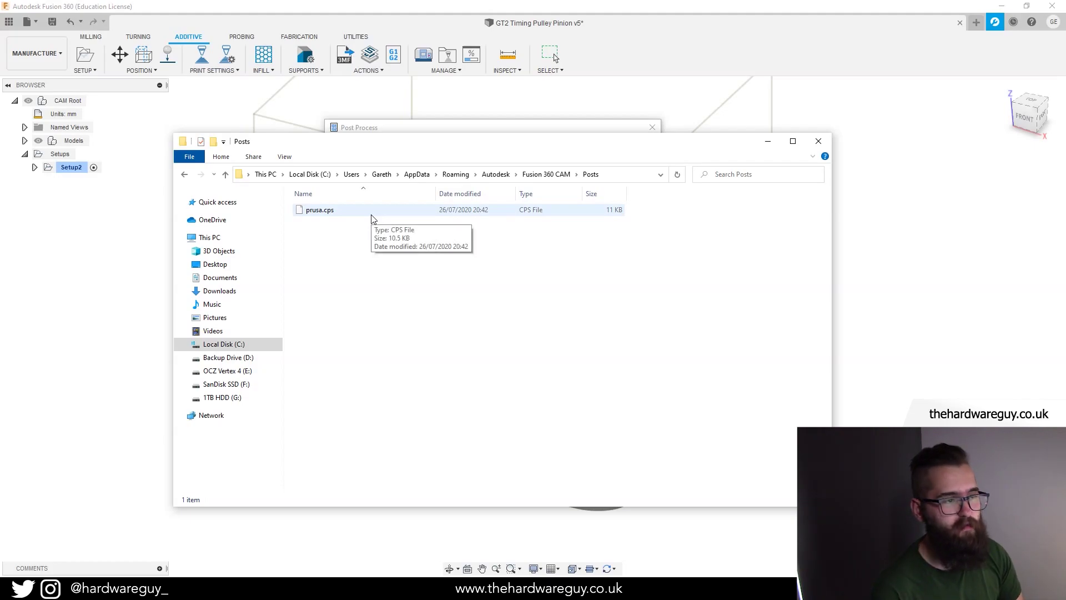
{"action": "left_click", "coordinate": [767, 141]}
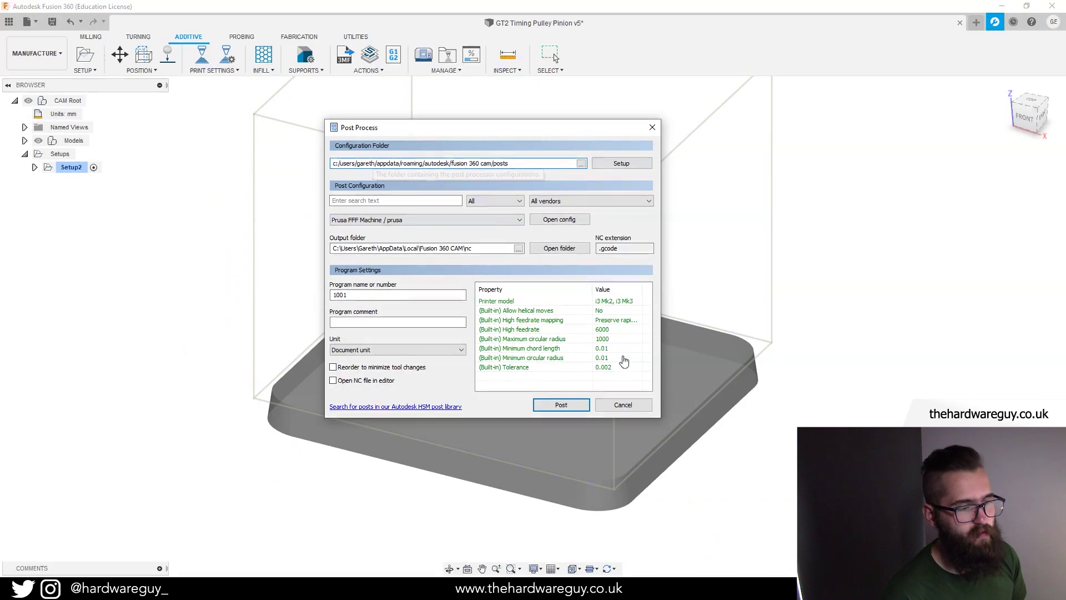
{"action": "left_click", "coordinate": [623, 404]}
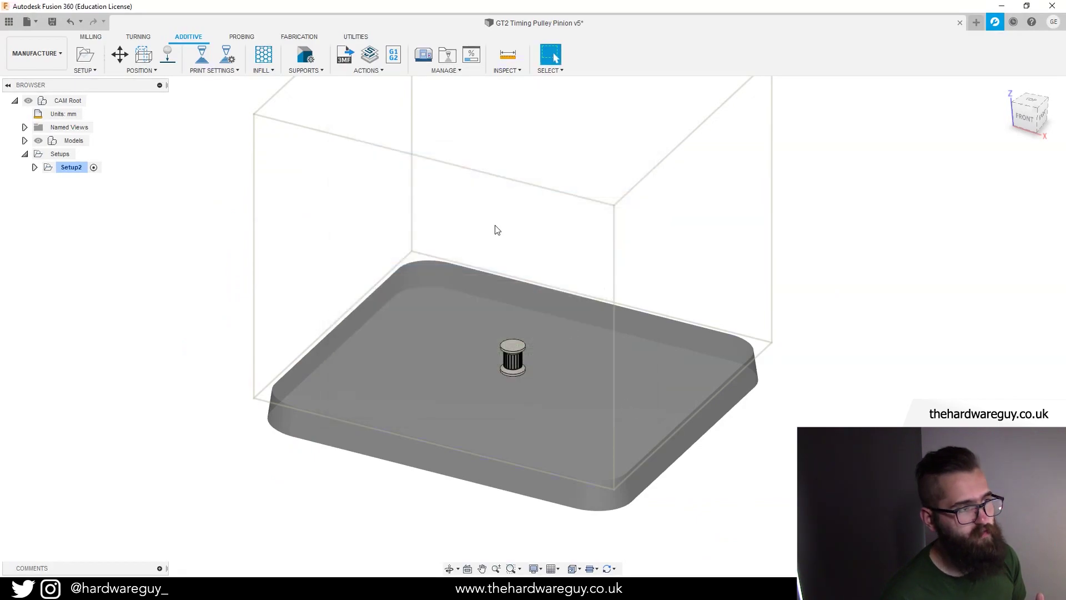
{"action": "left_click", "coordinate": [369, 71]}
{"action": "left_click", "coordinate": [380, 123]}
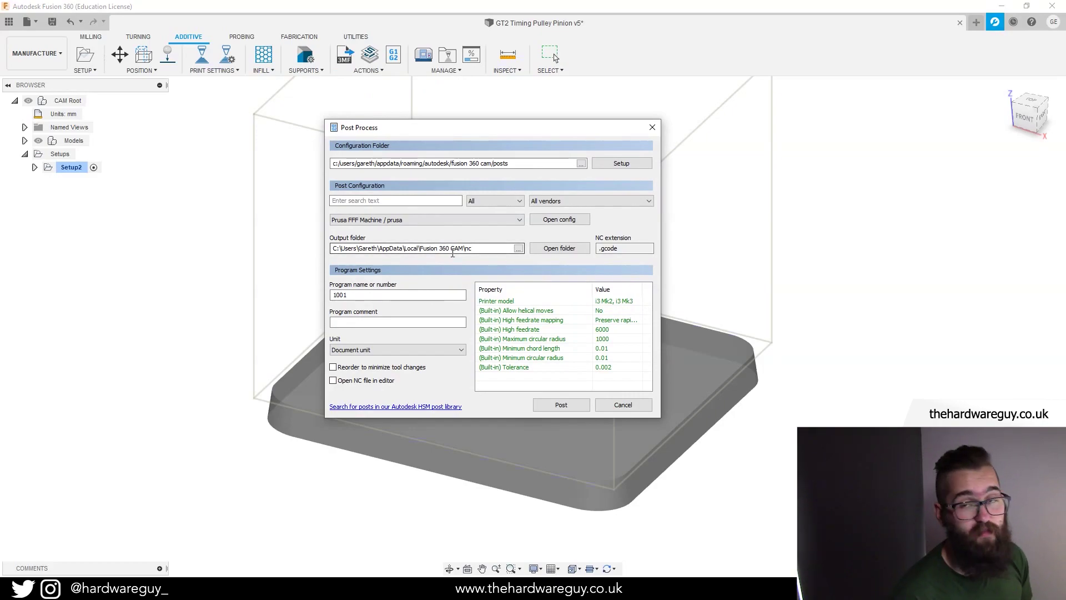
{"action": "left_click", "coordinate": [519, 220]}
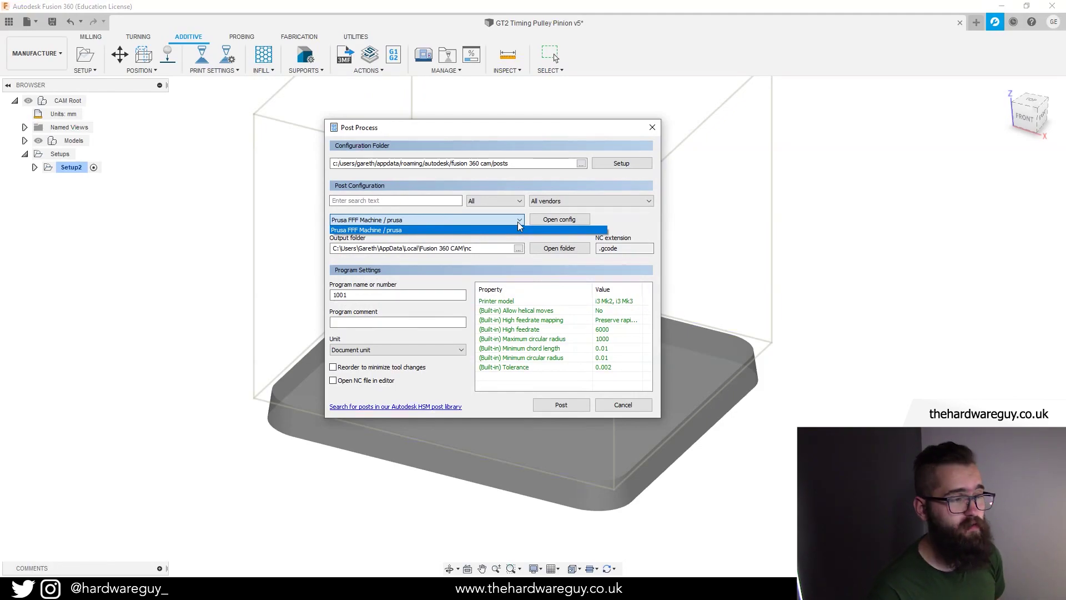
{"action": "left_click", "coordinate": [517, 230]}
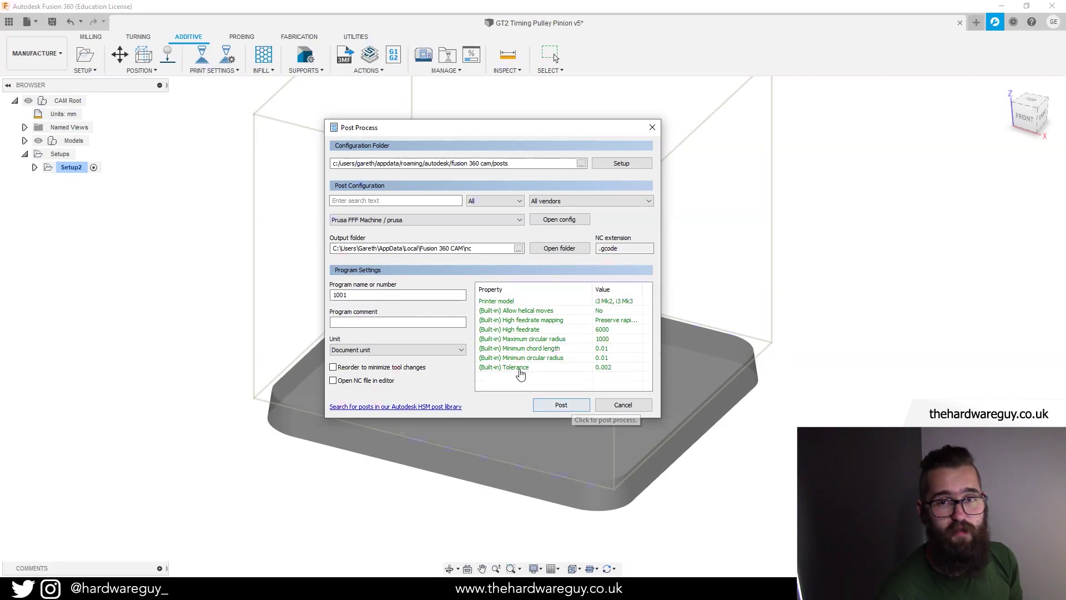
Change the program name from 1001 to 'tutorial' and post the file to Downloads
{"action": "mouse_move", "coordinate": [484, 342]}
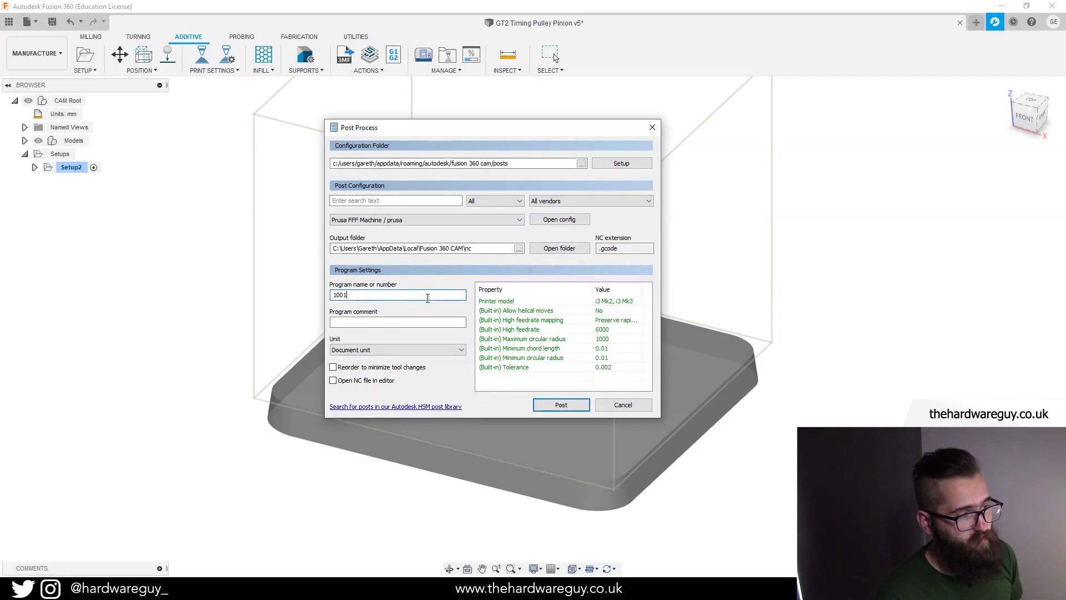
{"action": "double_click", "coordinate": [411, 298]}
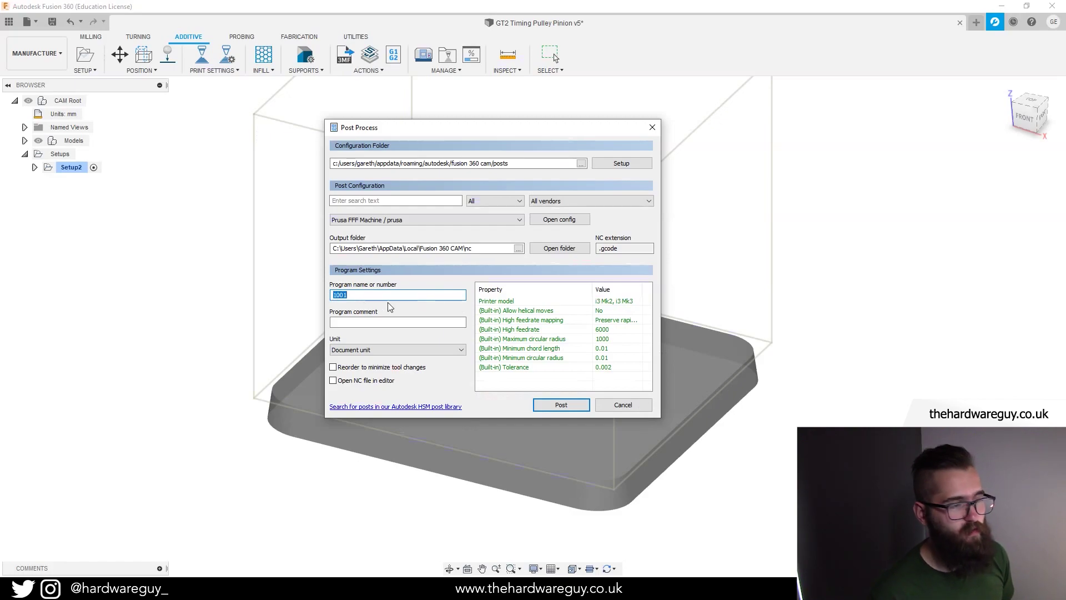
{"action": "type", "text": "tutorial"}
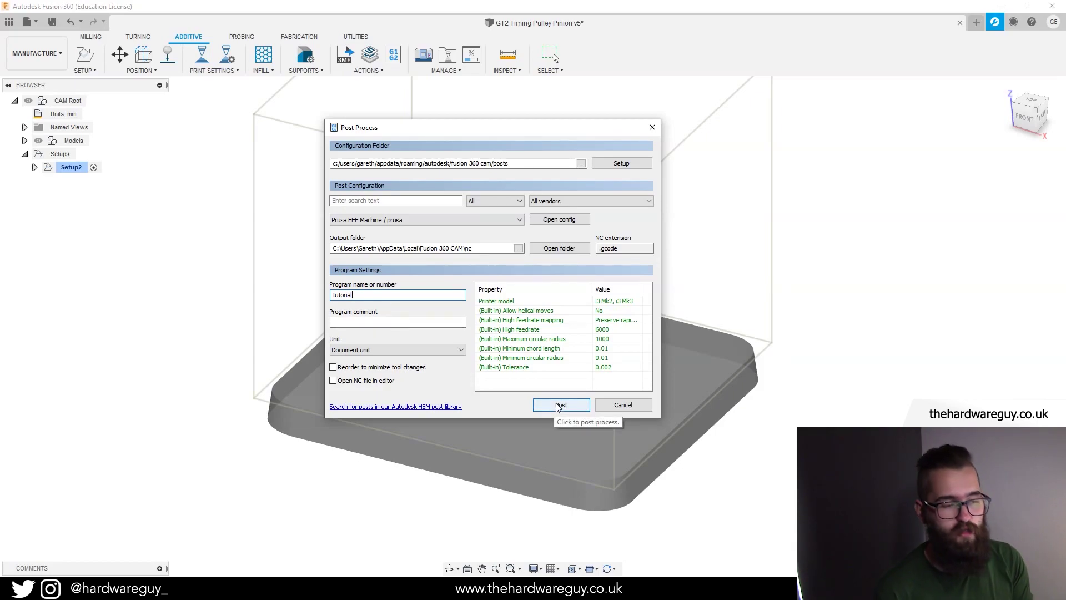
{"action": "left_click", "coordinate": [560, 406]}
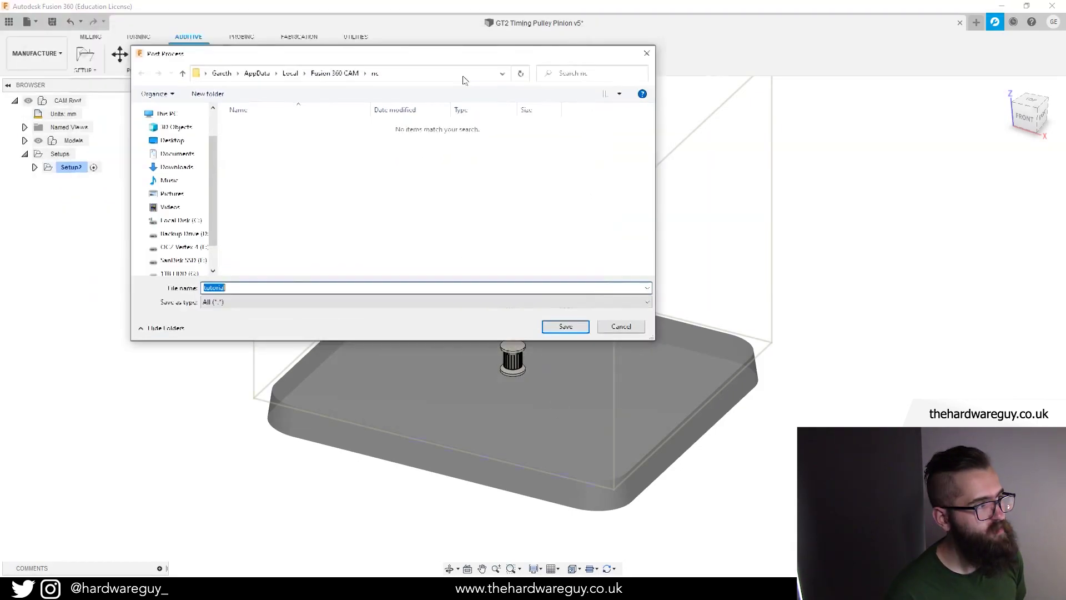
{"action": "left_click", "coordinate": [328, 225]}
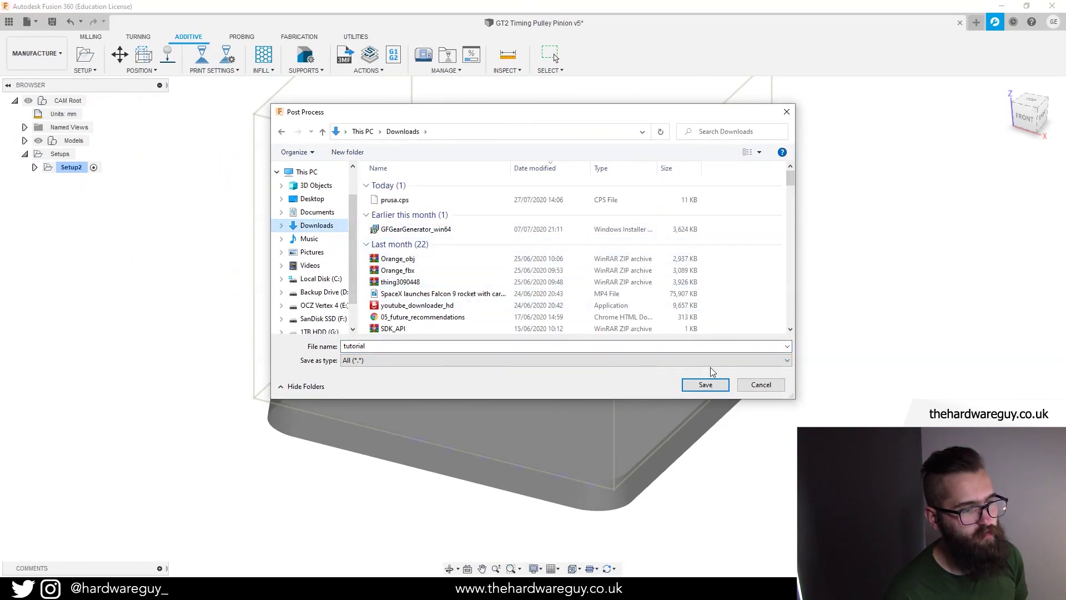
{"action": "left_click", "coordinate": [706, 384]}
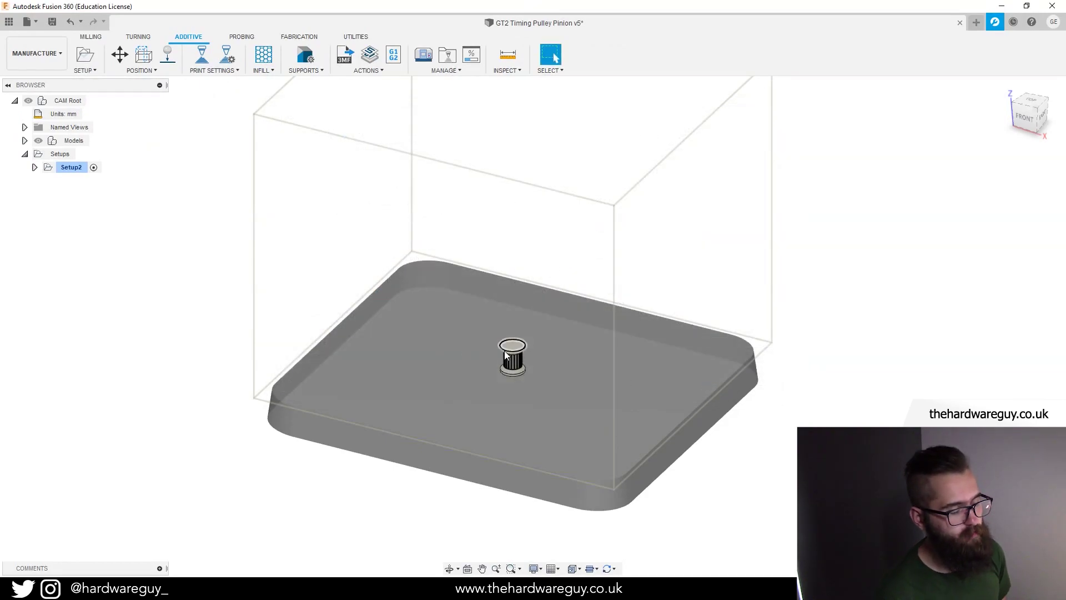
Check Explorer's Downloads folder for the new 1,064 KB tutorial.gcode file
{"action": "left_click", "coordinate": [422, 589]}
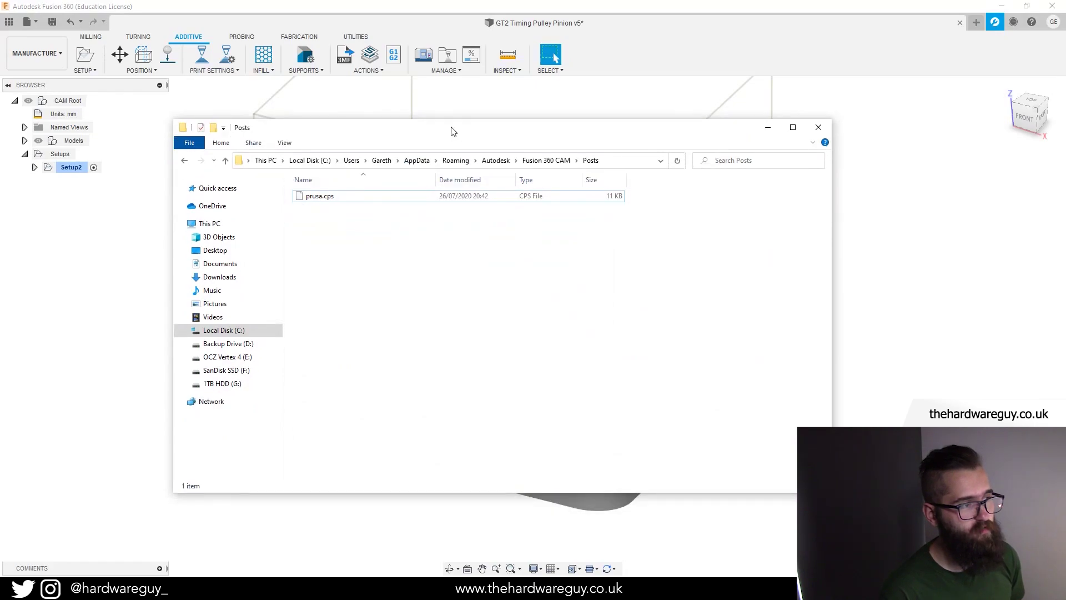
{"action": "left_click", "coordinate": [258, 280]}
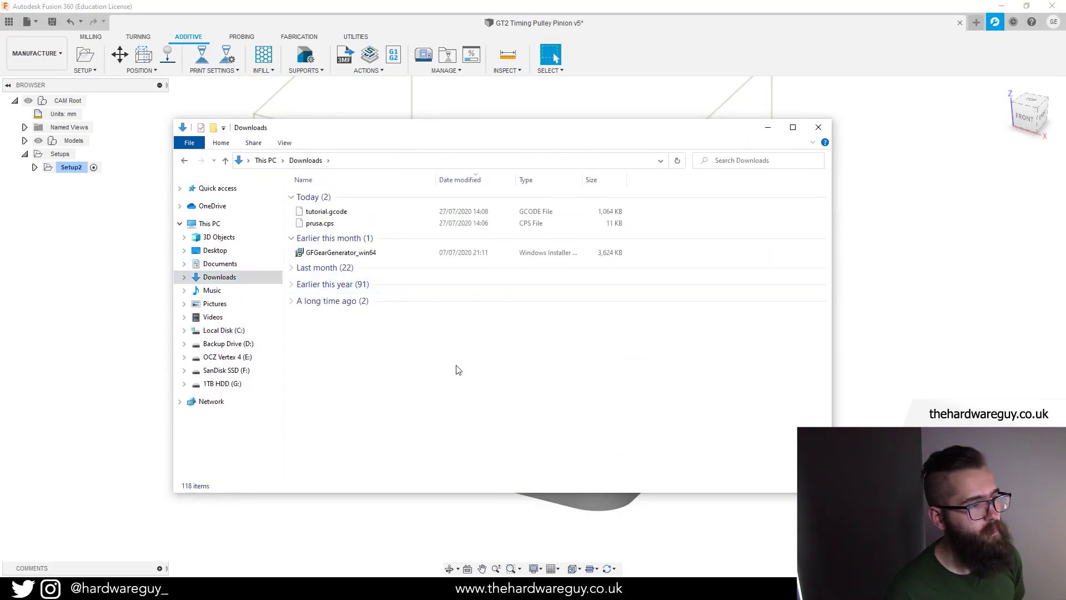
{"action": "left_click", "coordinate": [384, 212]}
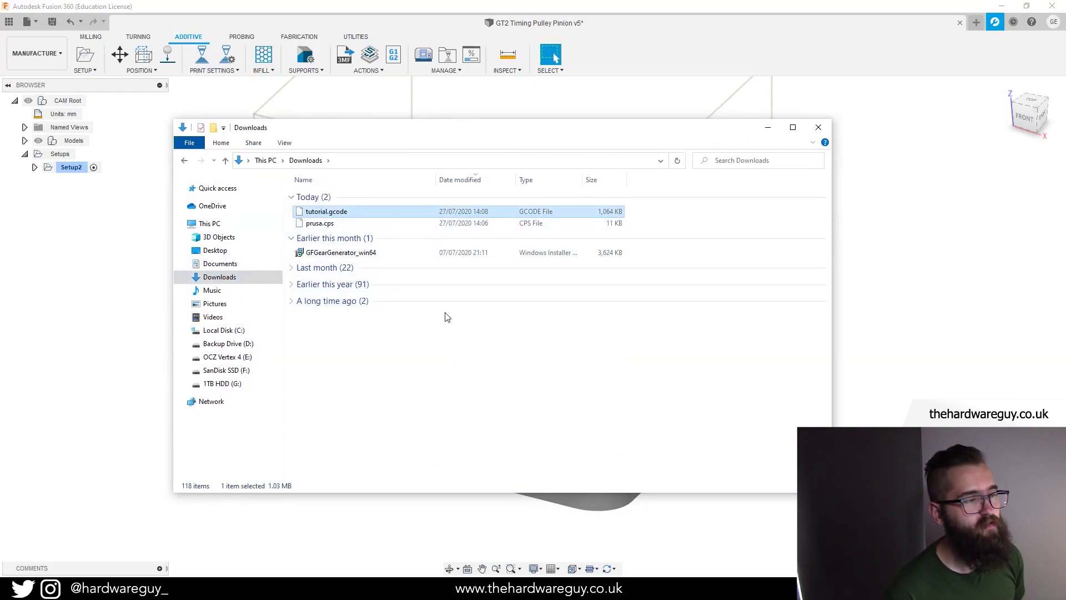